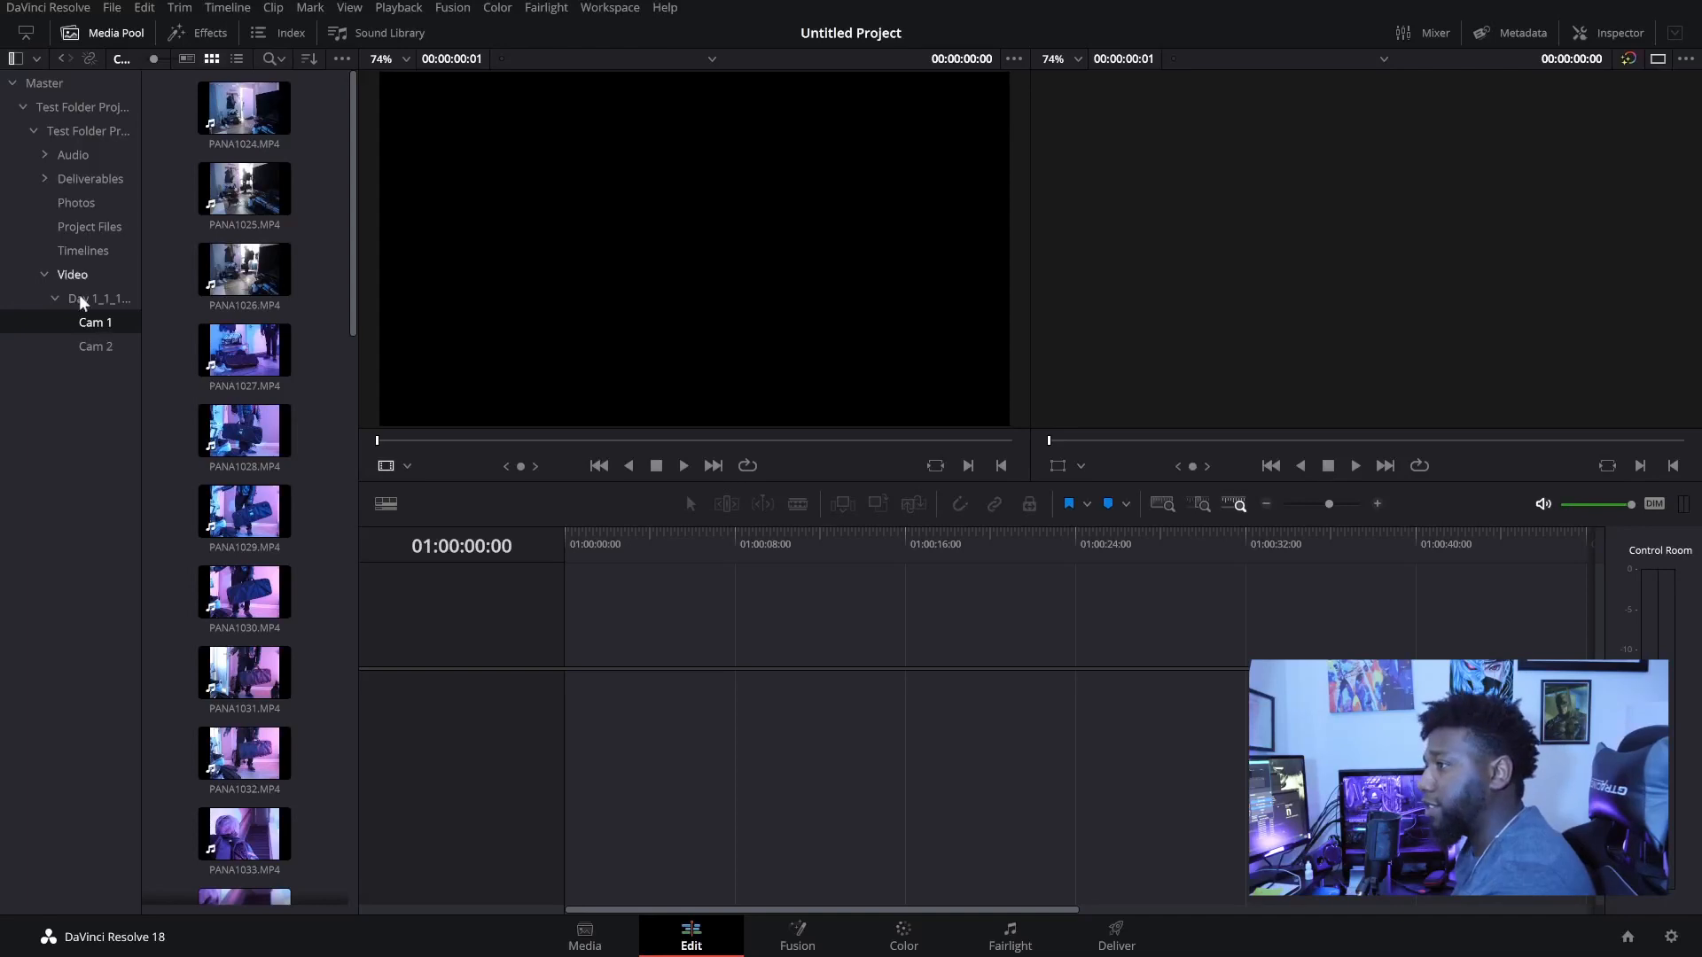
Create a new bin named Highlights inside the Video bin
left_click(61, 270)
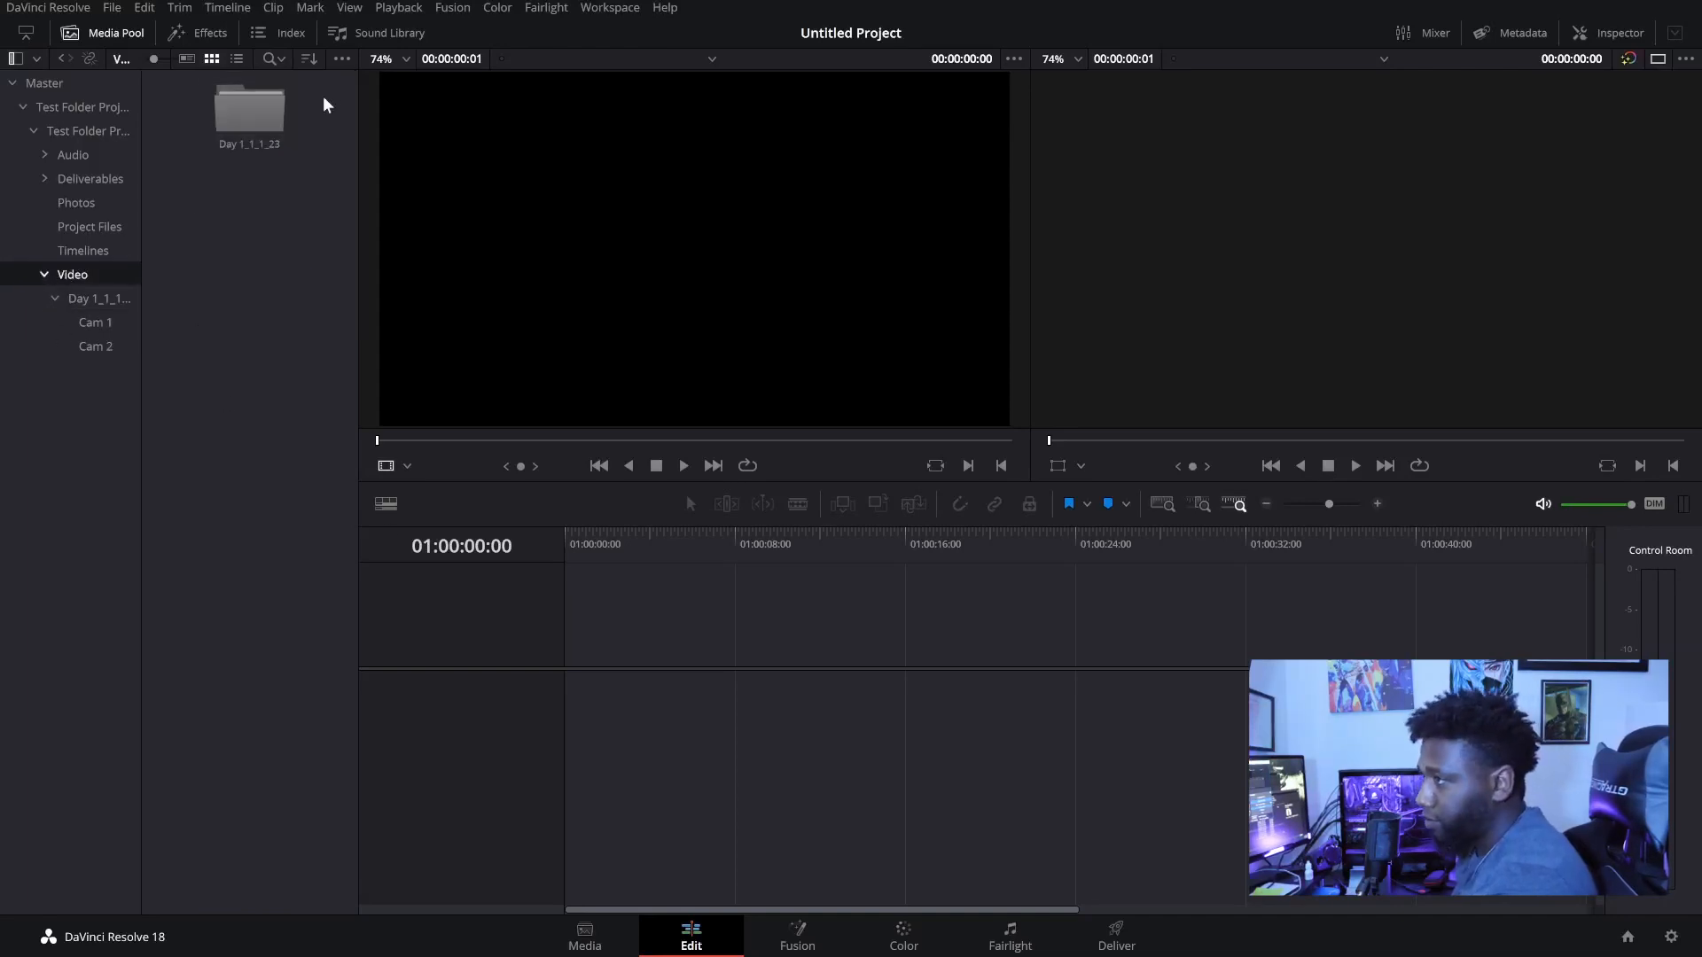
right_click(250, 214)
mouse_move(325, 236)
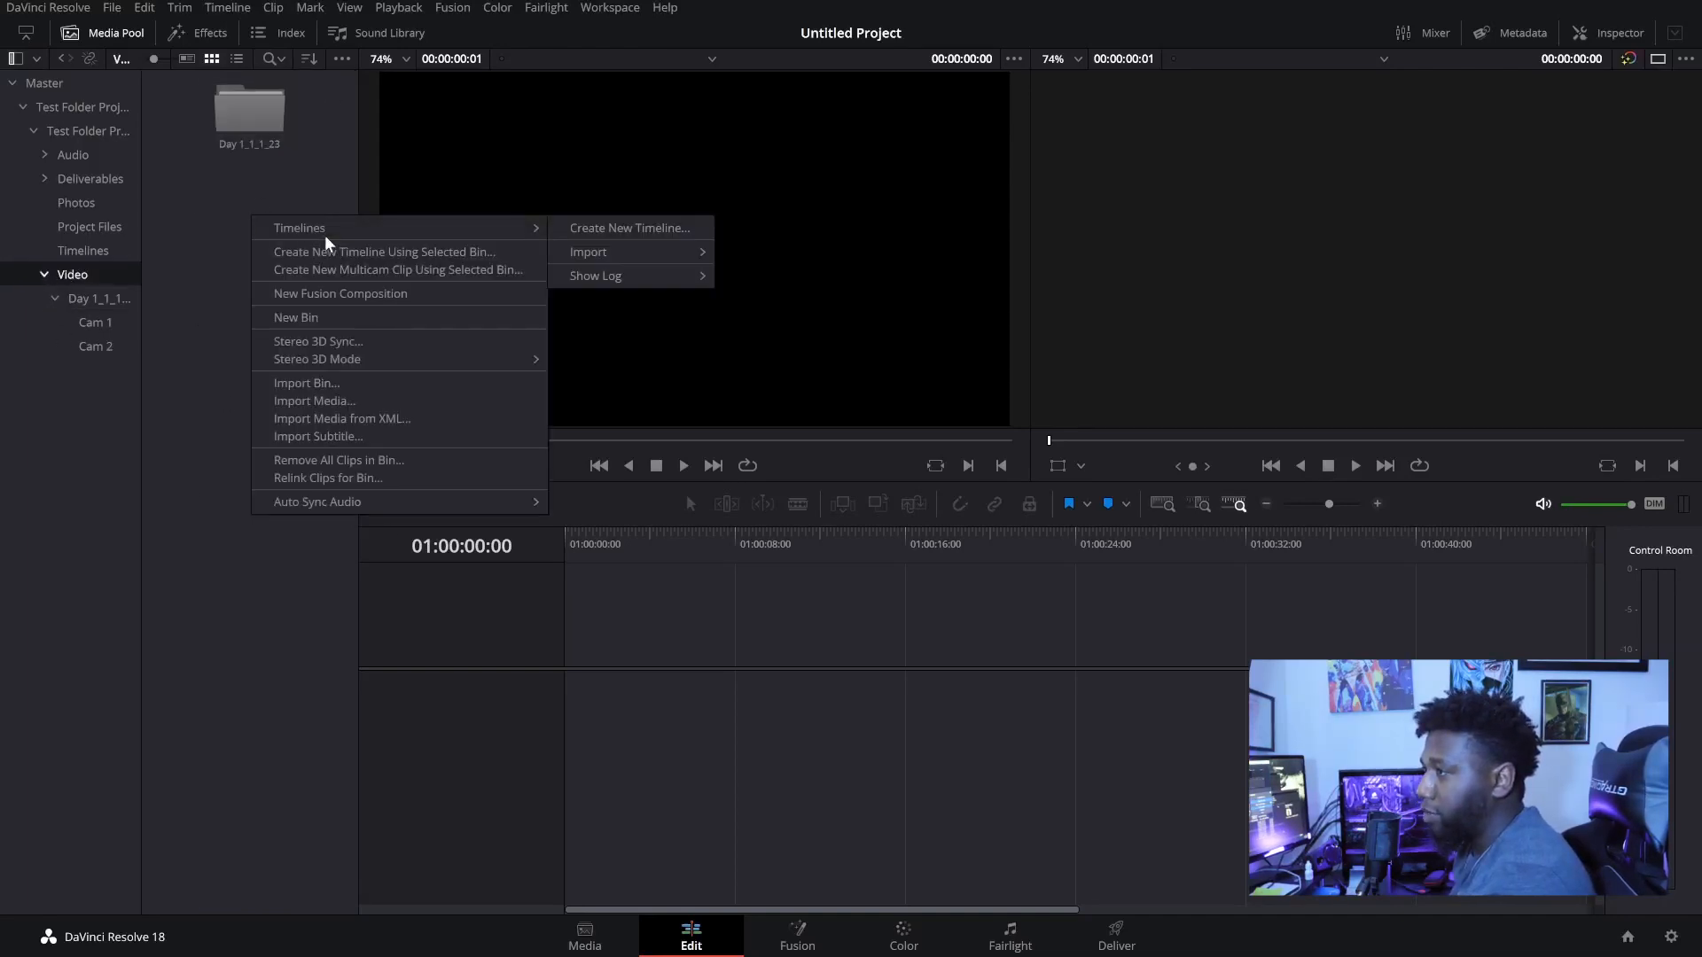
left_click(390, 313)
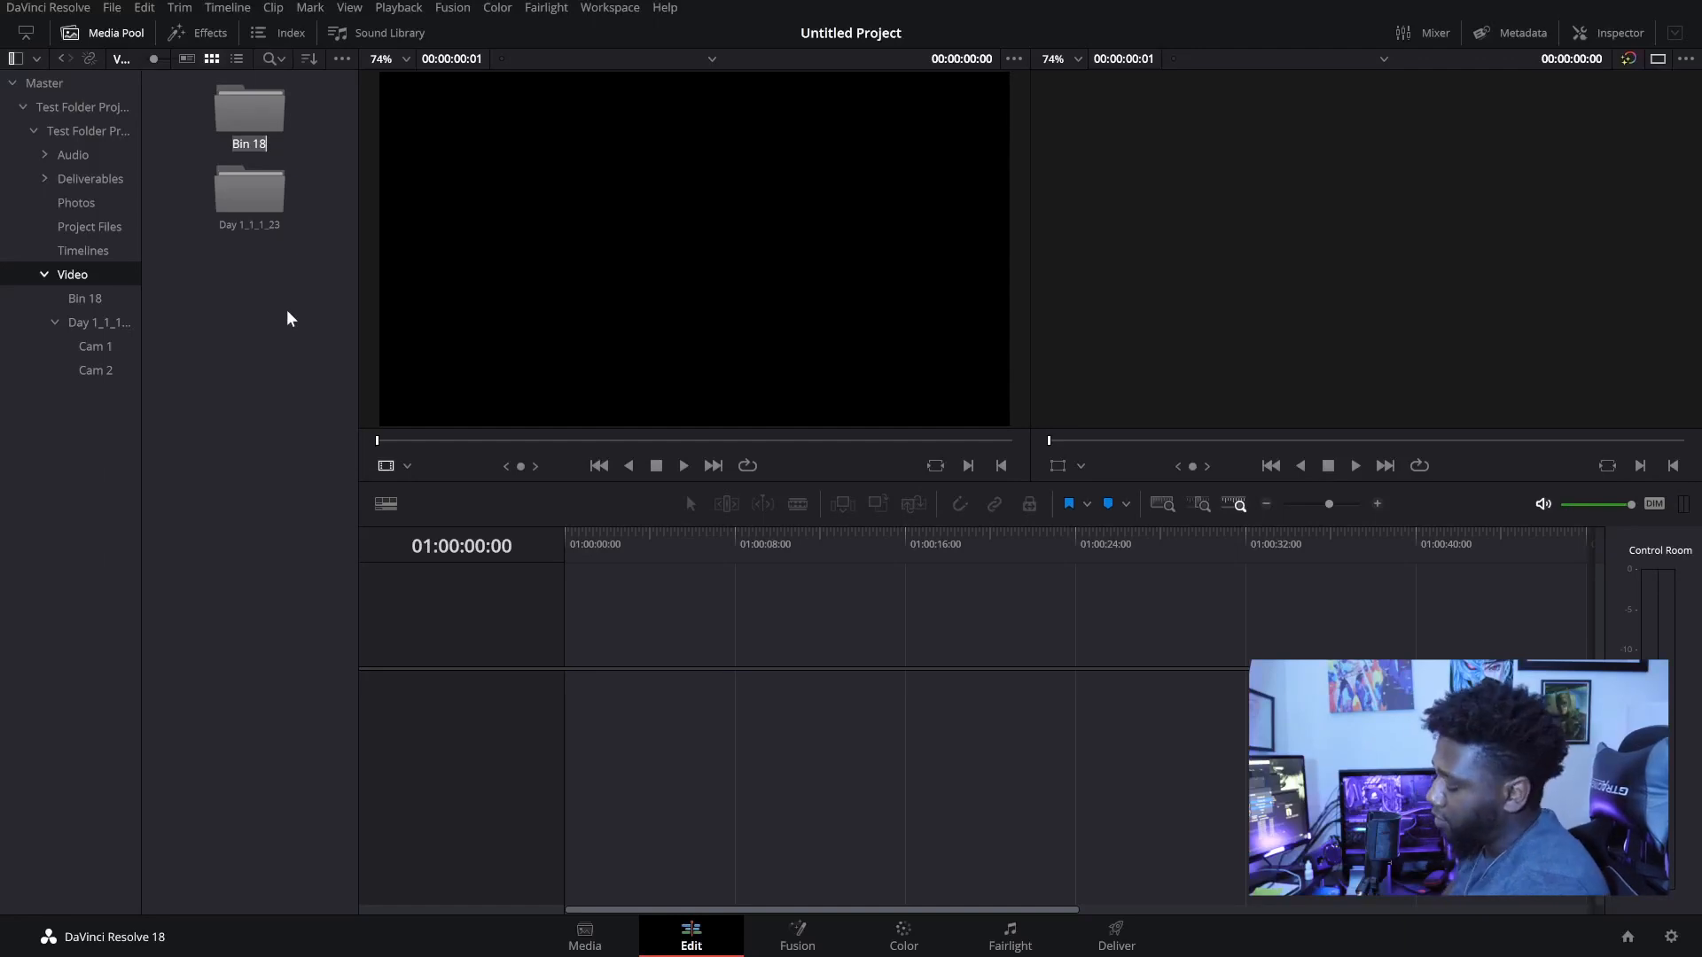
type("Highlights")
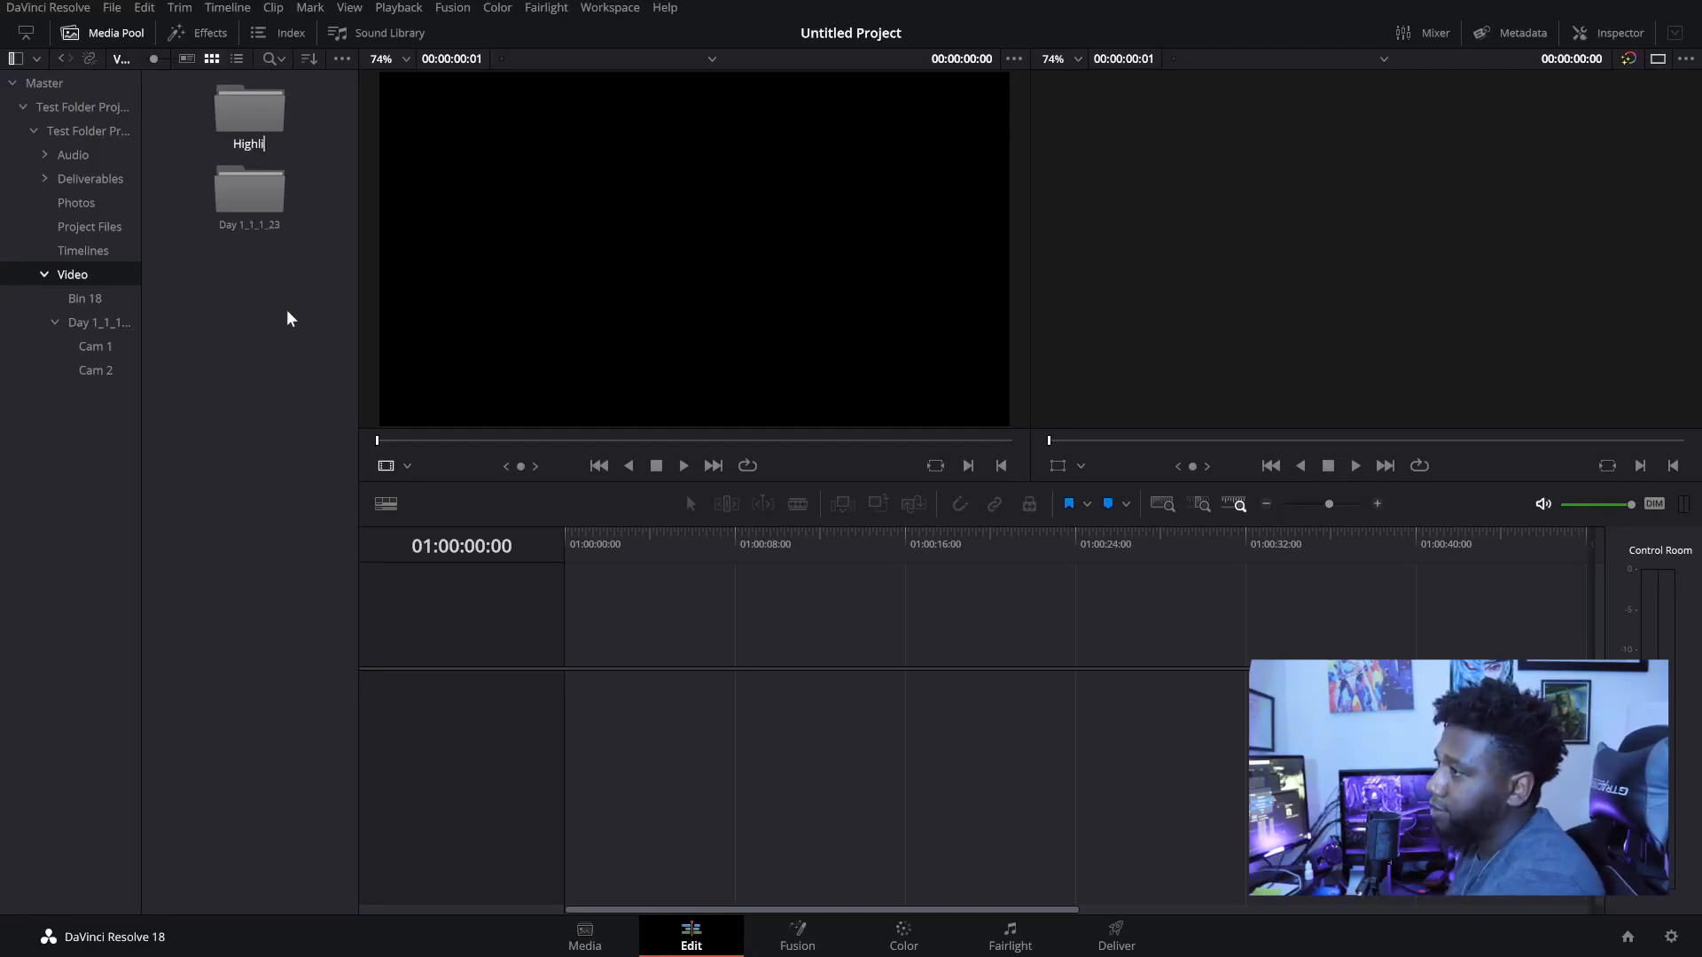
key("Return")
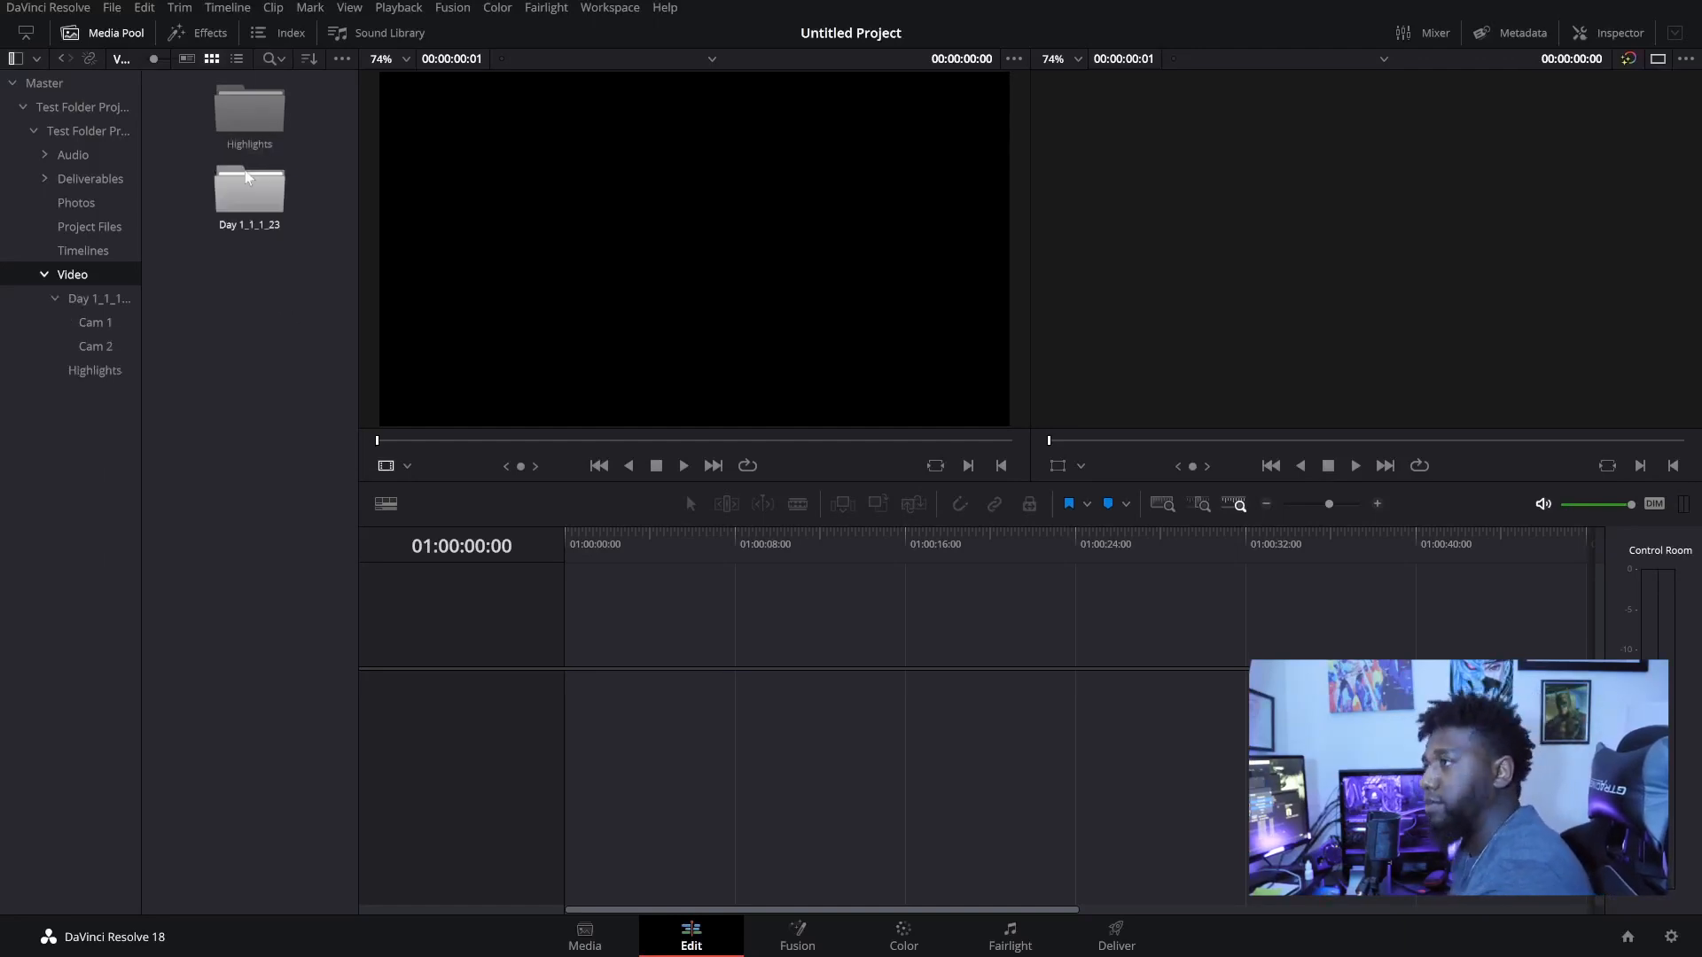
Open the Highlights bin and create a bin named Close ups inside it
double_click(257, 108)
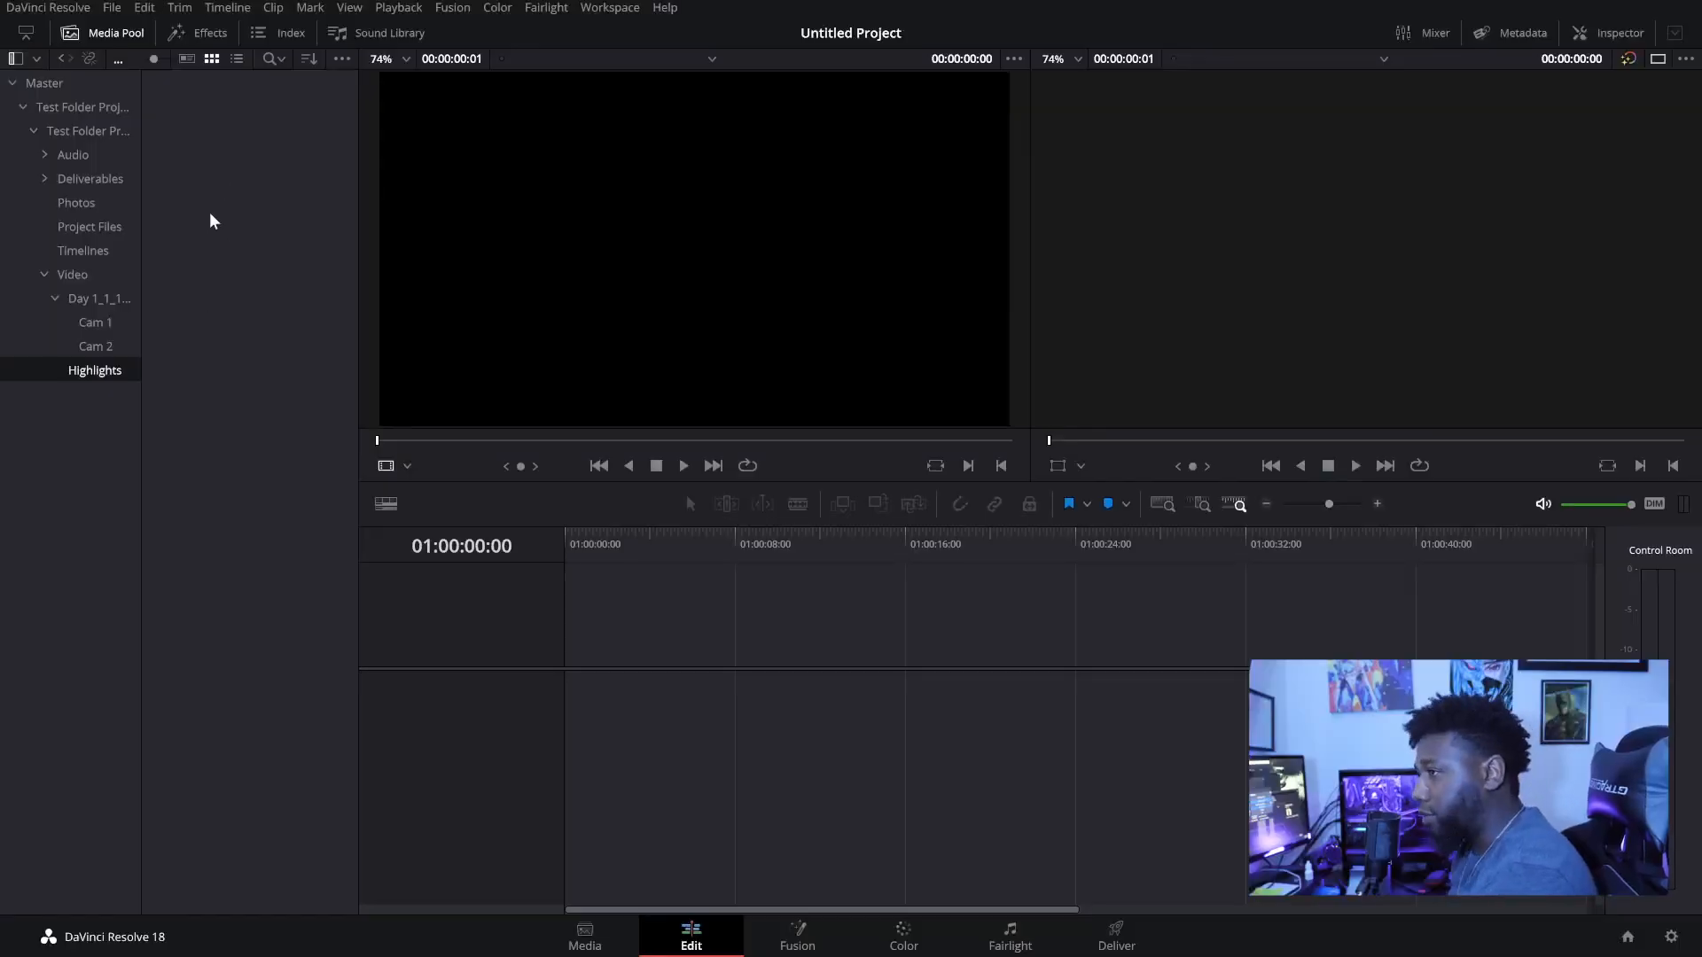
right_click(214, 131)
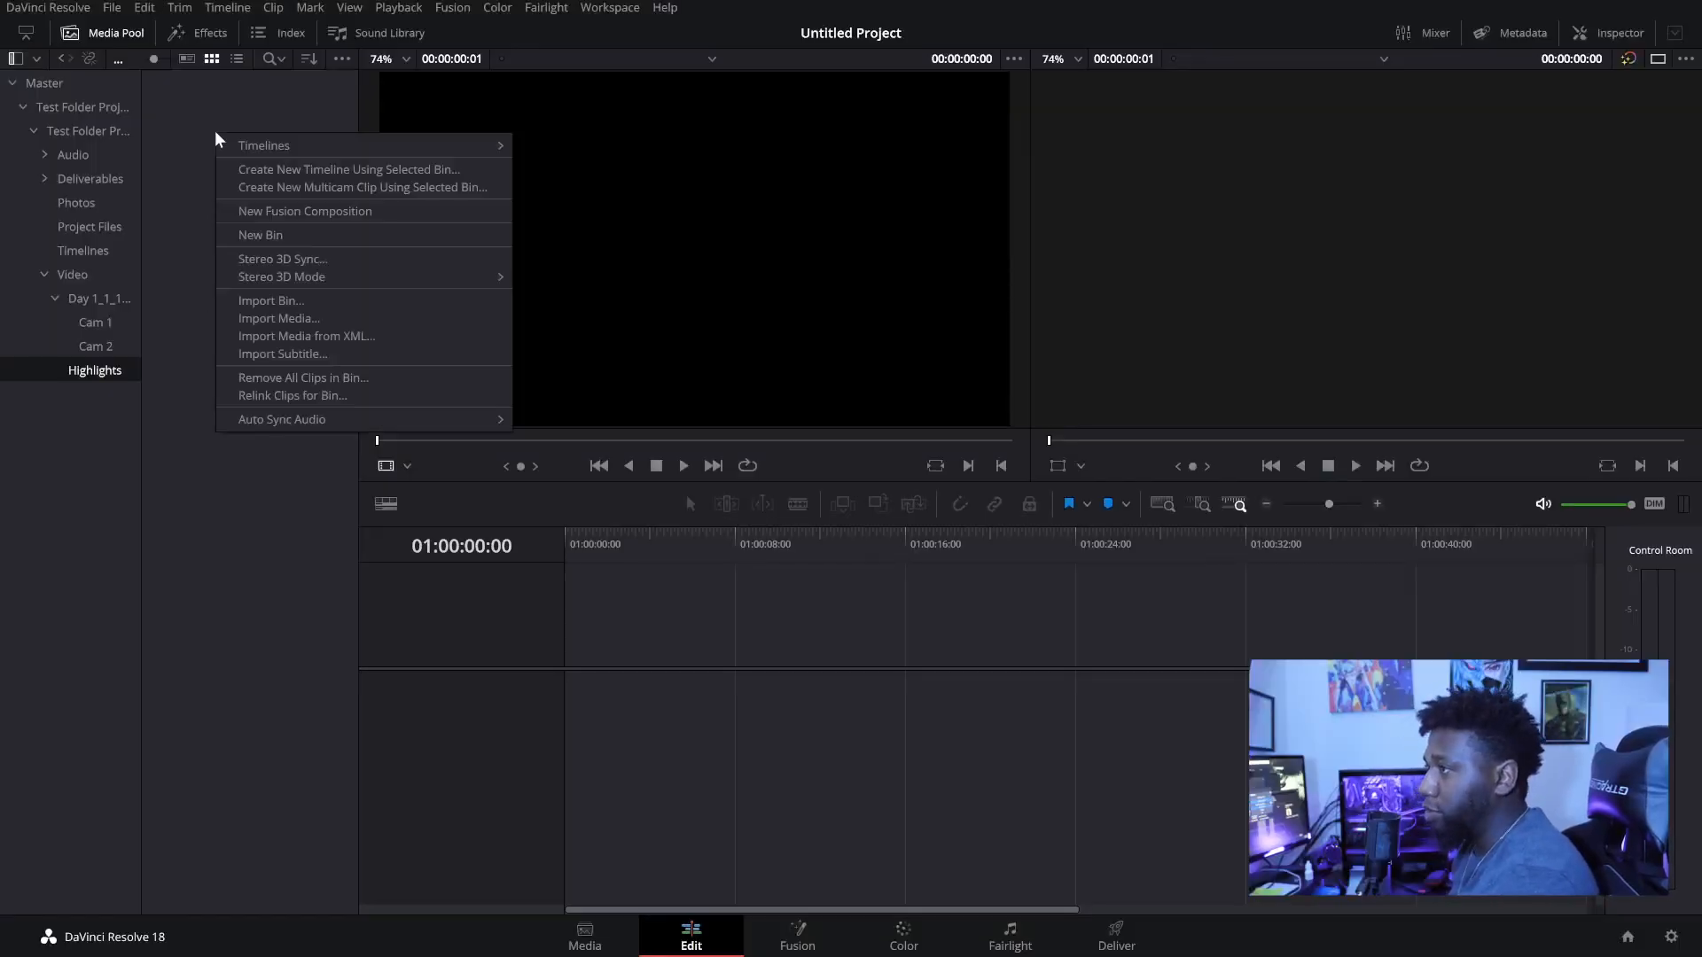
left_click(343, 240)
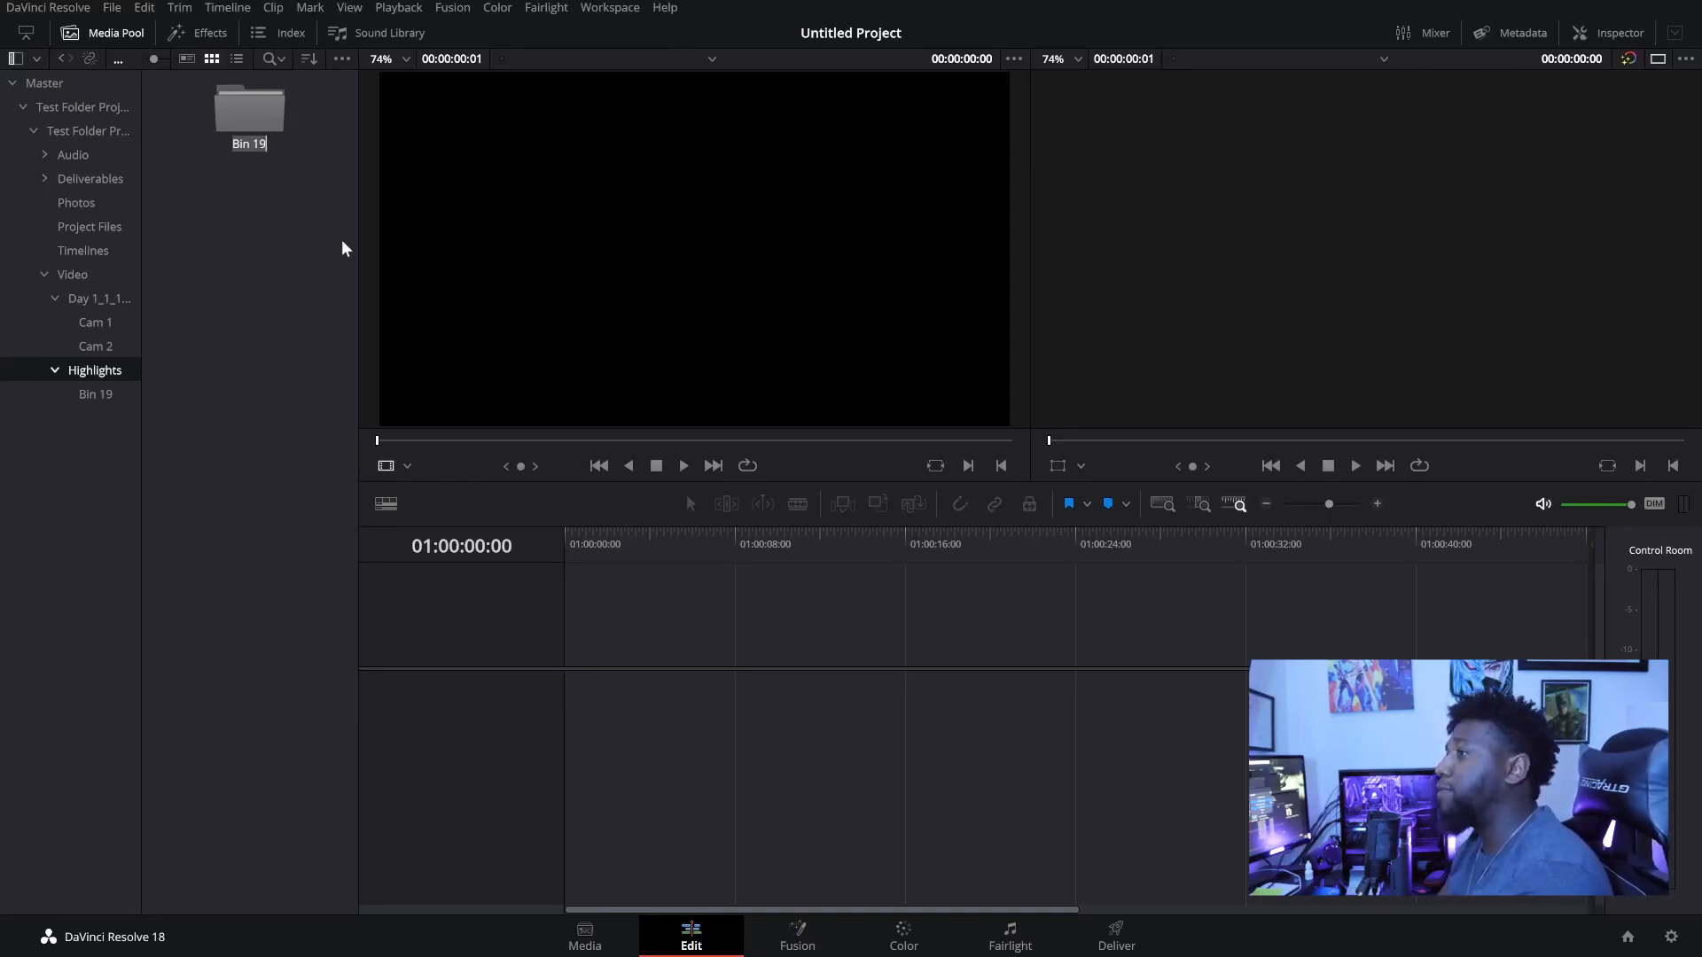
type("Cloe")
key("BackSpace")
type("se ups")
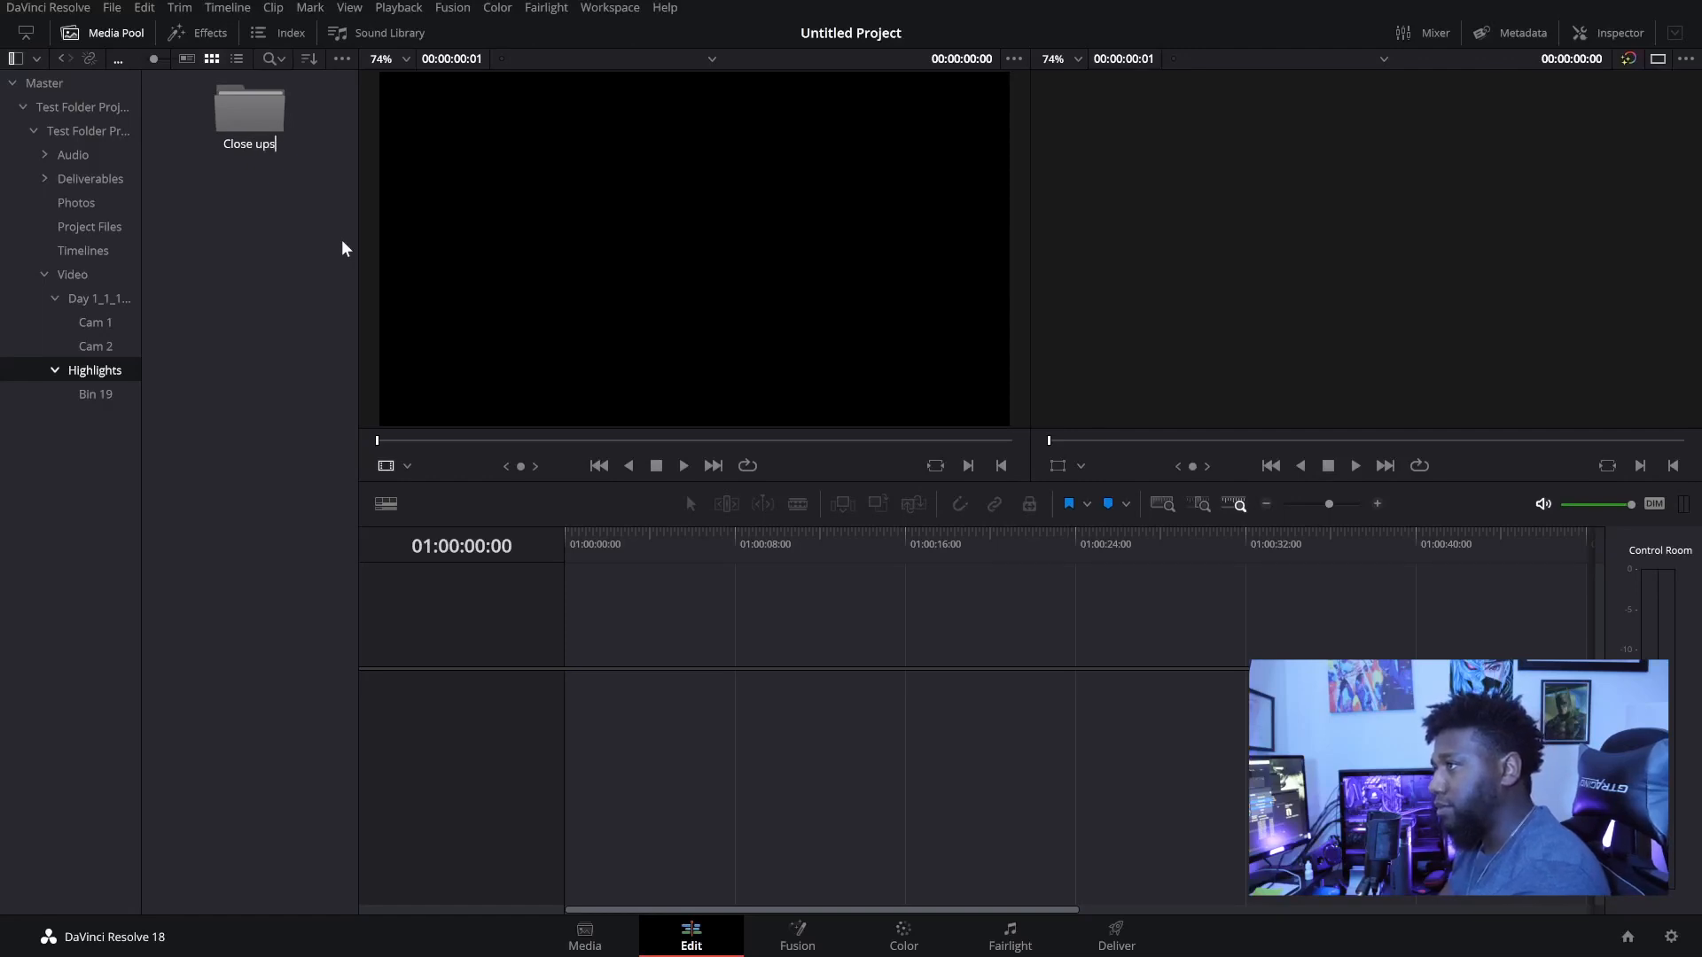
key("Return")
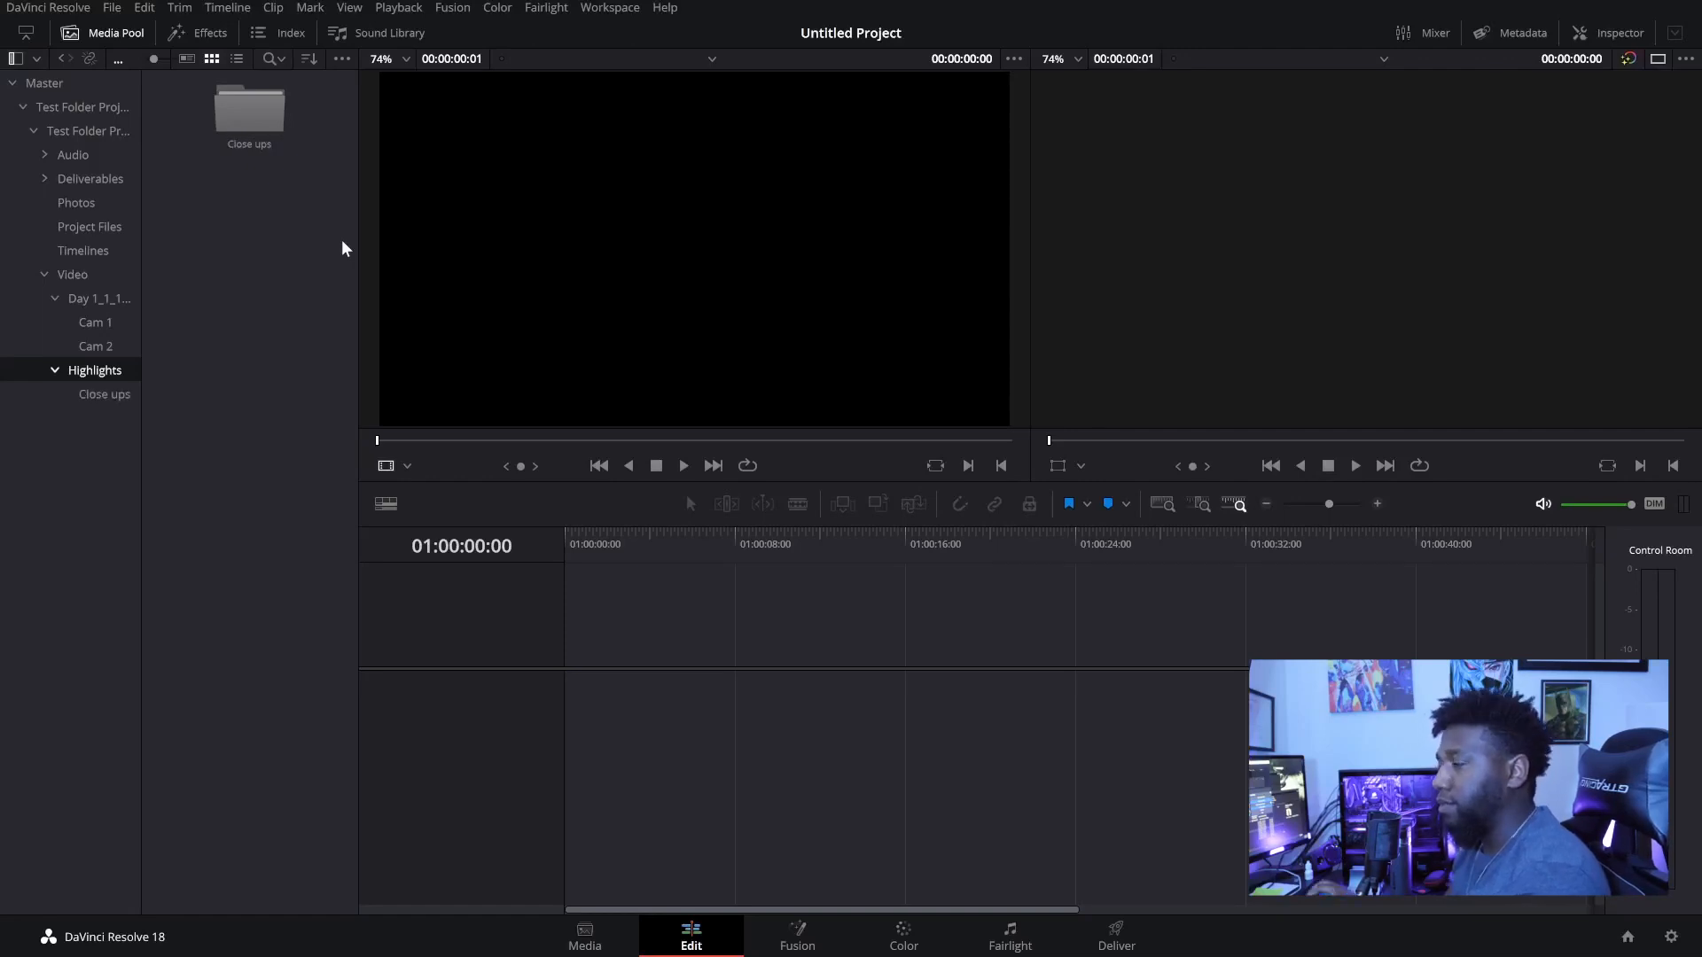
Add a bin named Wides inside the Highlights bin
right_click(258, 233)
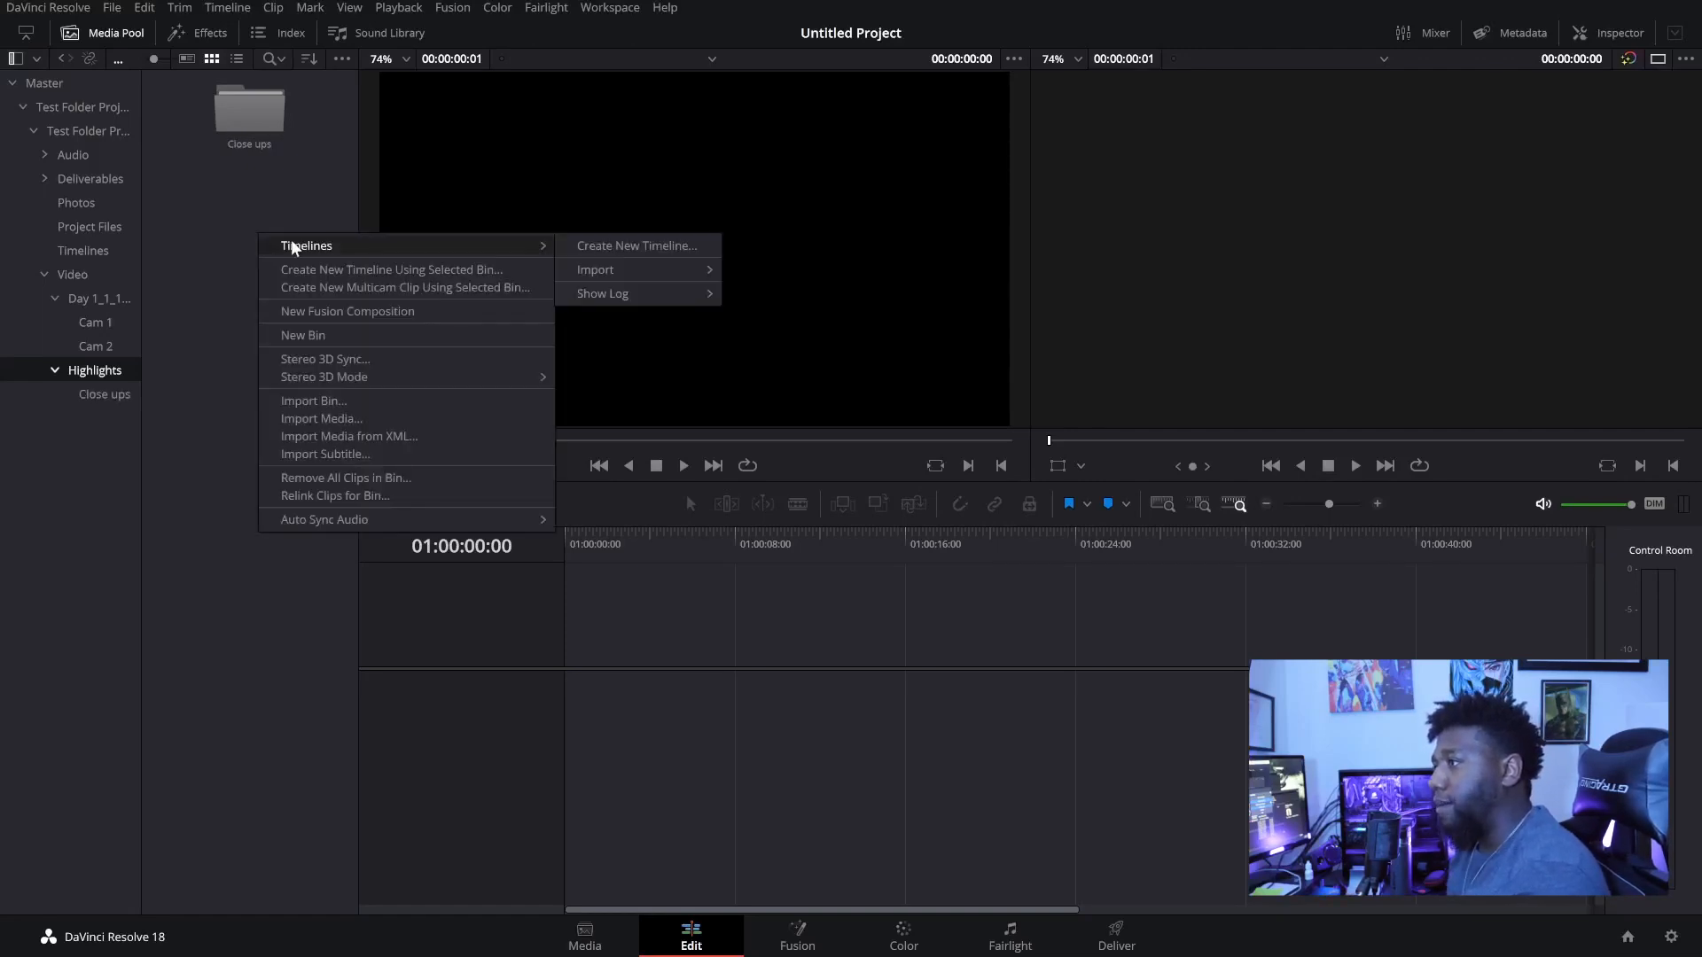
left_click(322, 337)
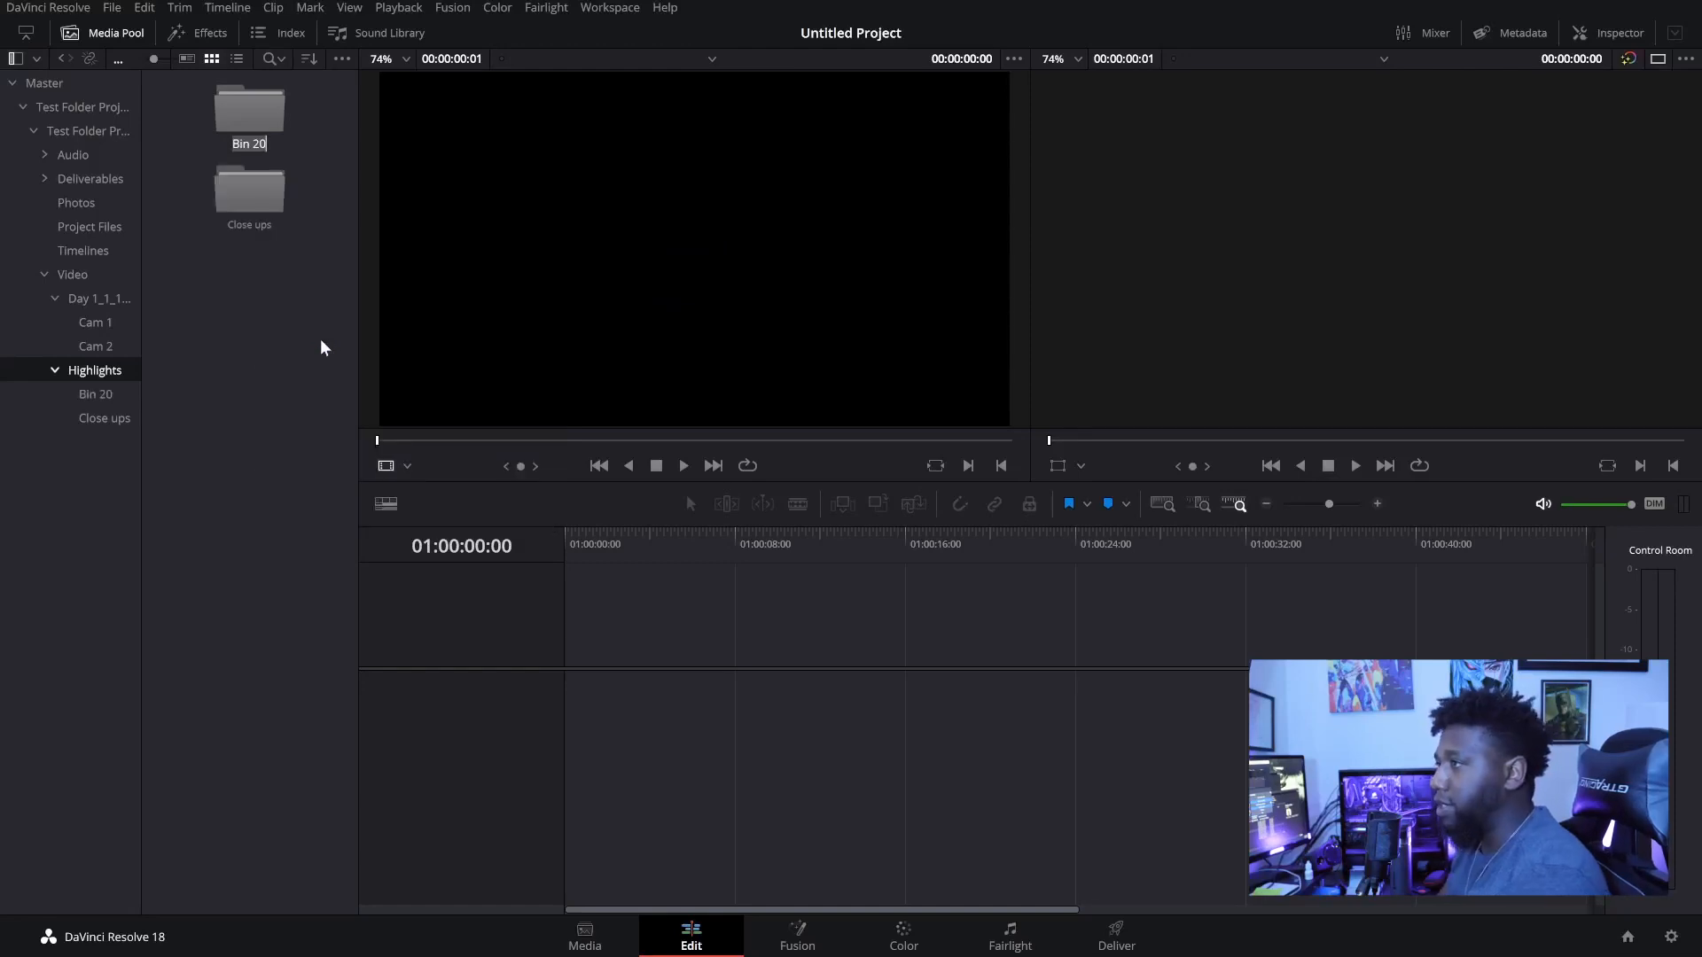
type("Wides")
key("Return")
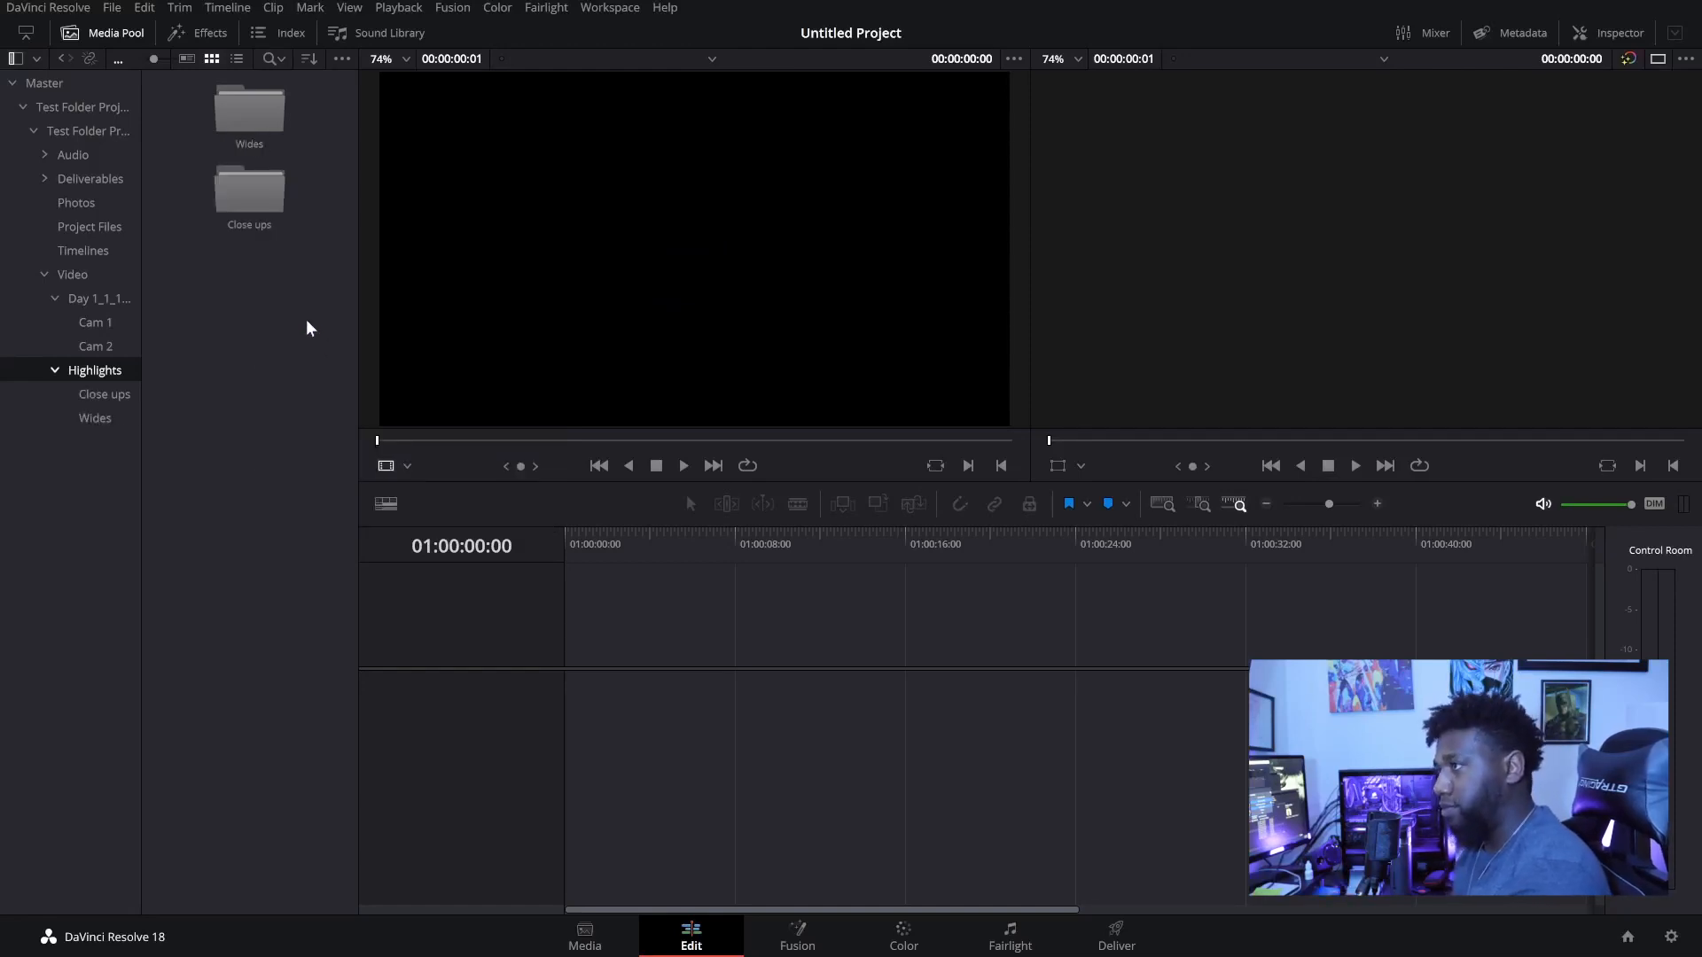
Add a bin named Xtreme Close ups inside the Highlights bin
right_click(244, 360)
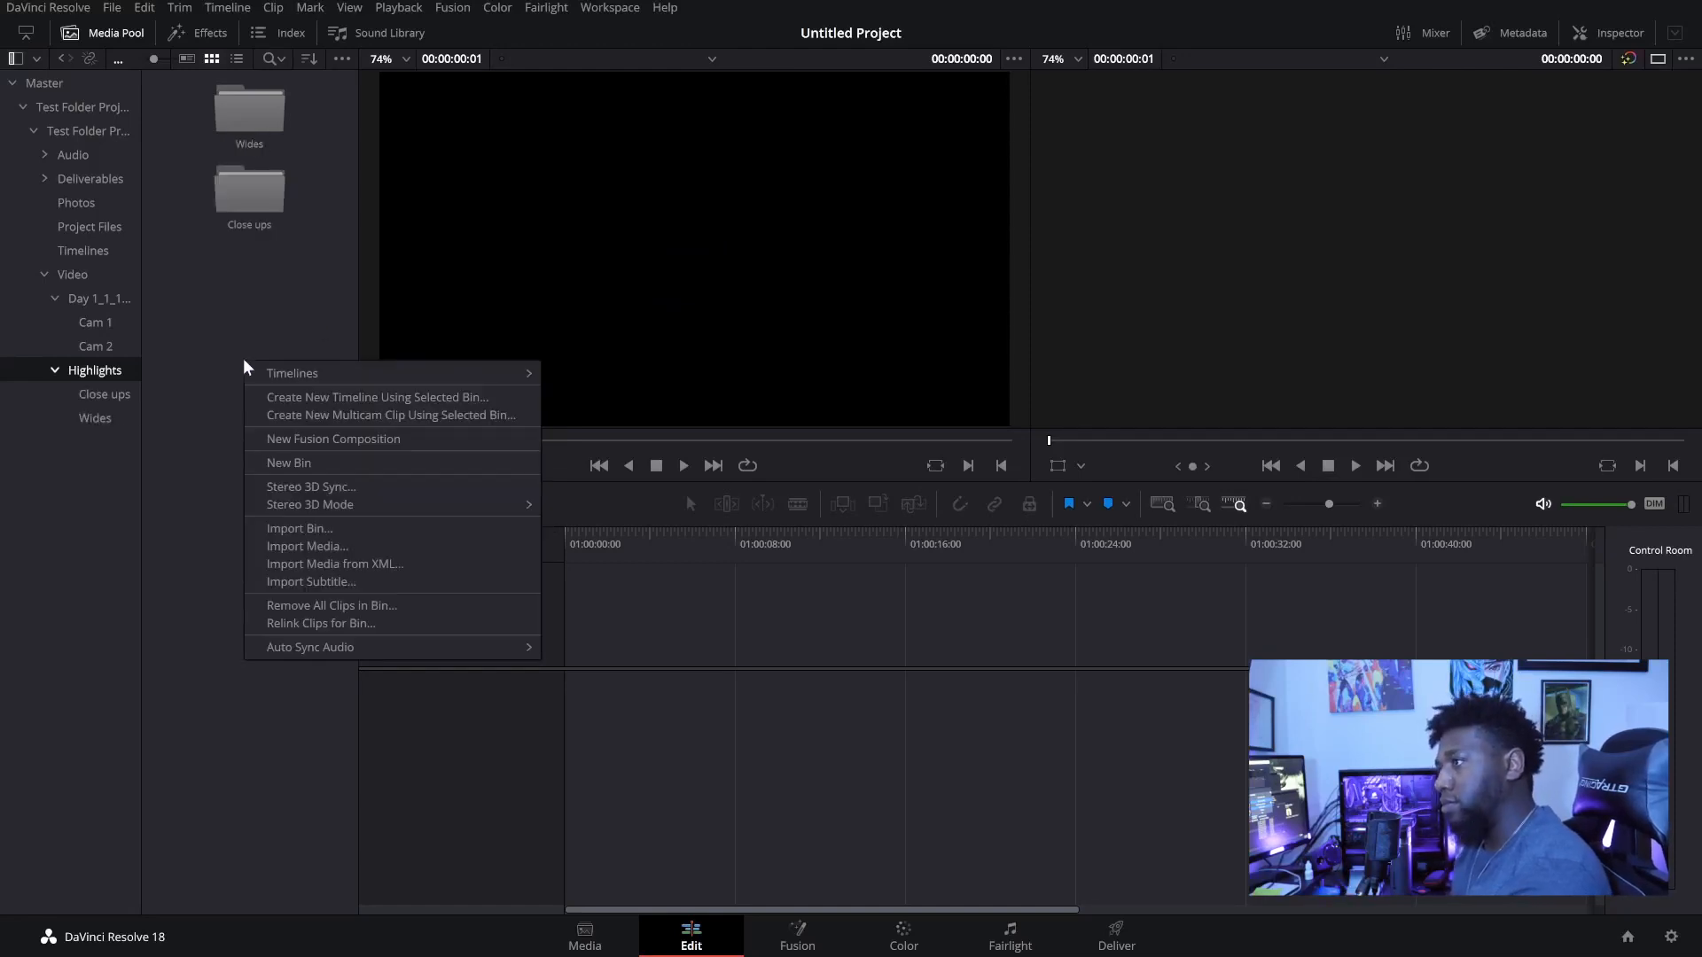
left_click(333, 456)
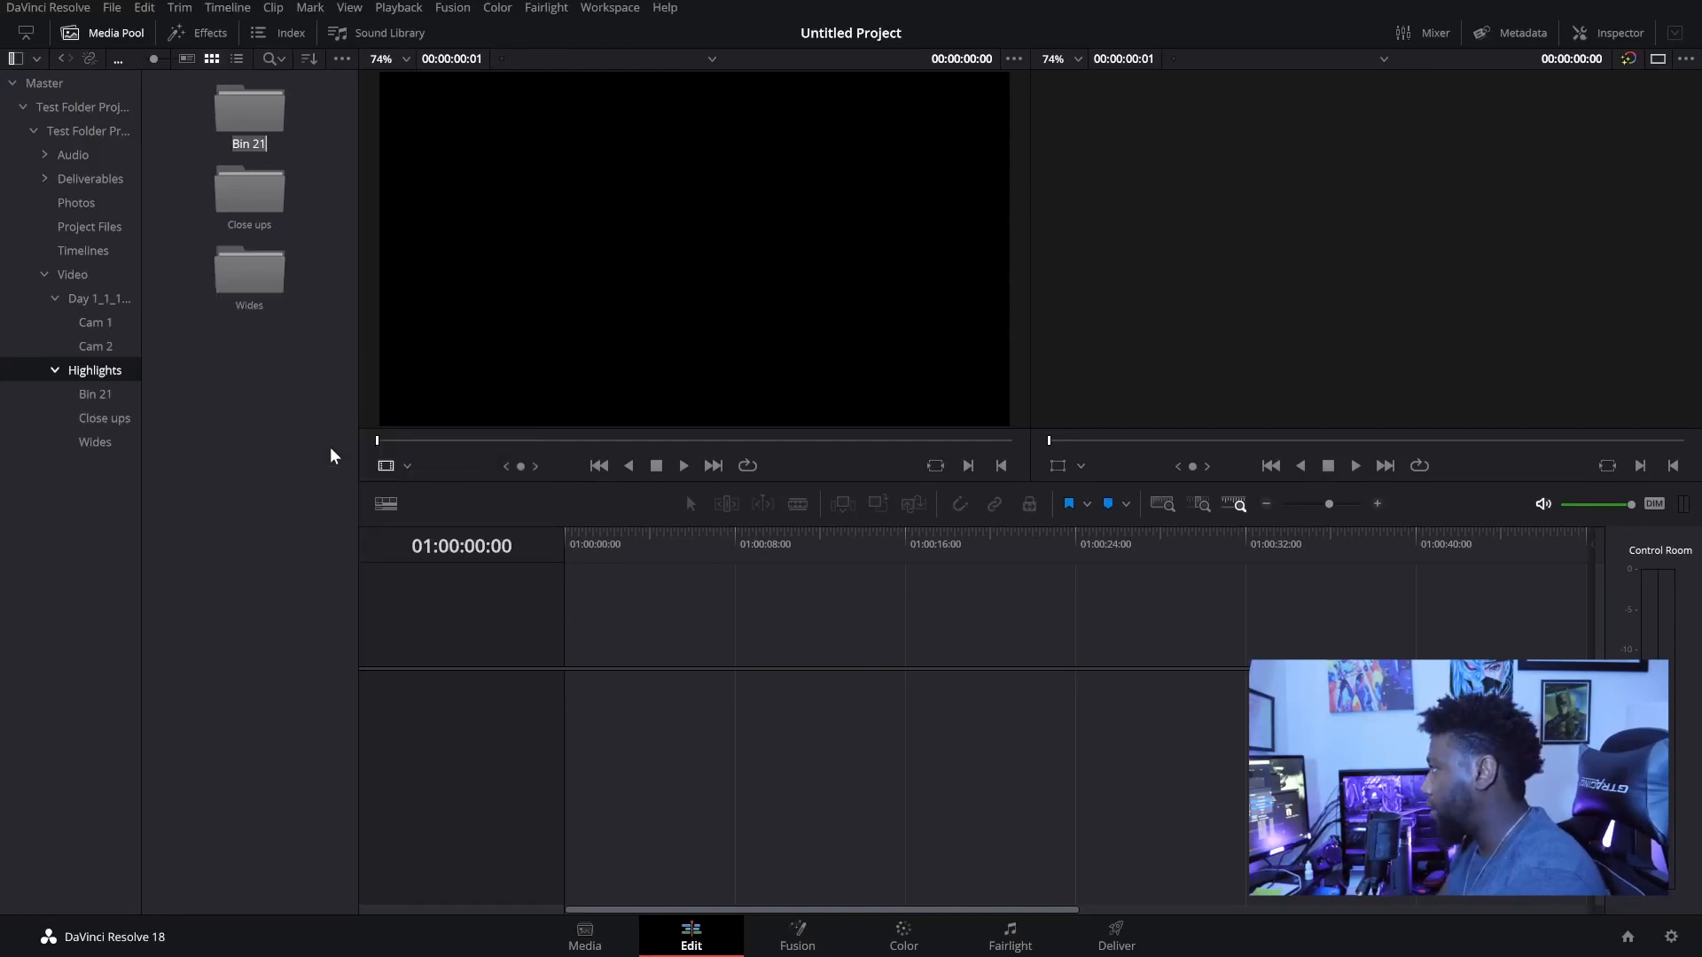
type("X")
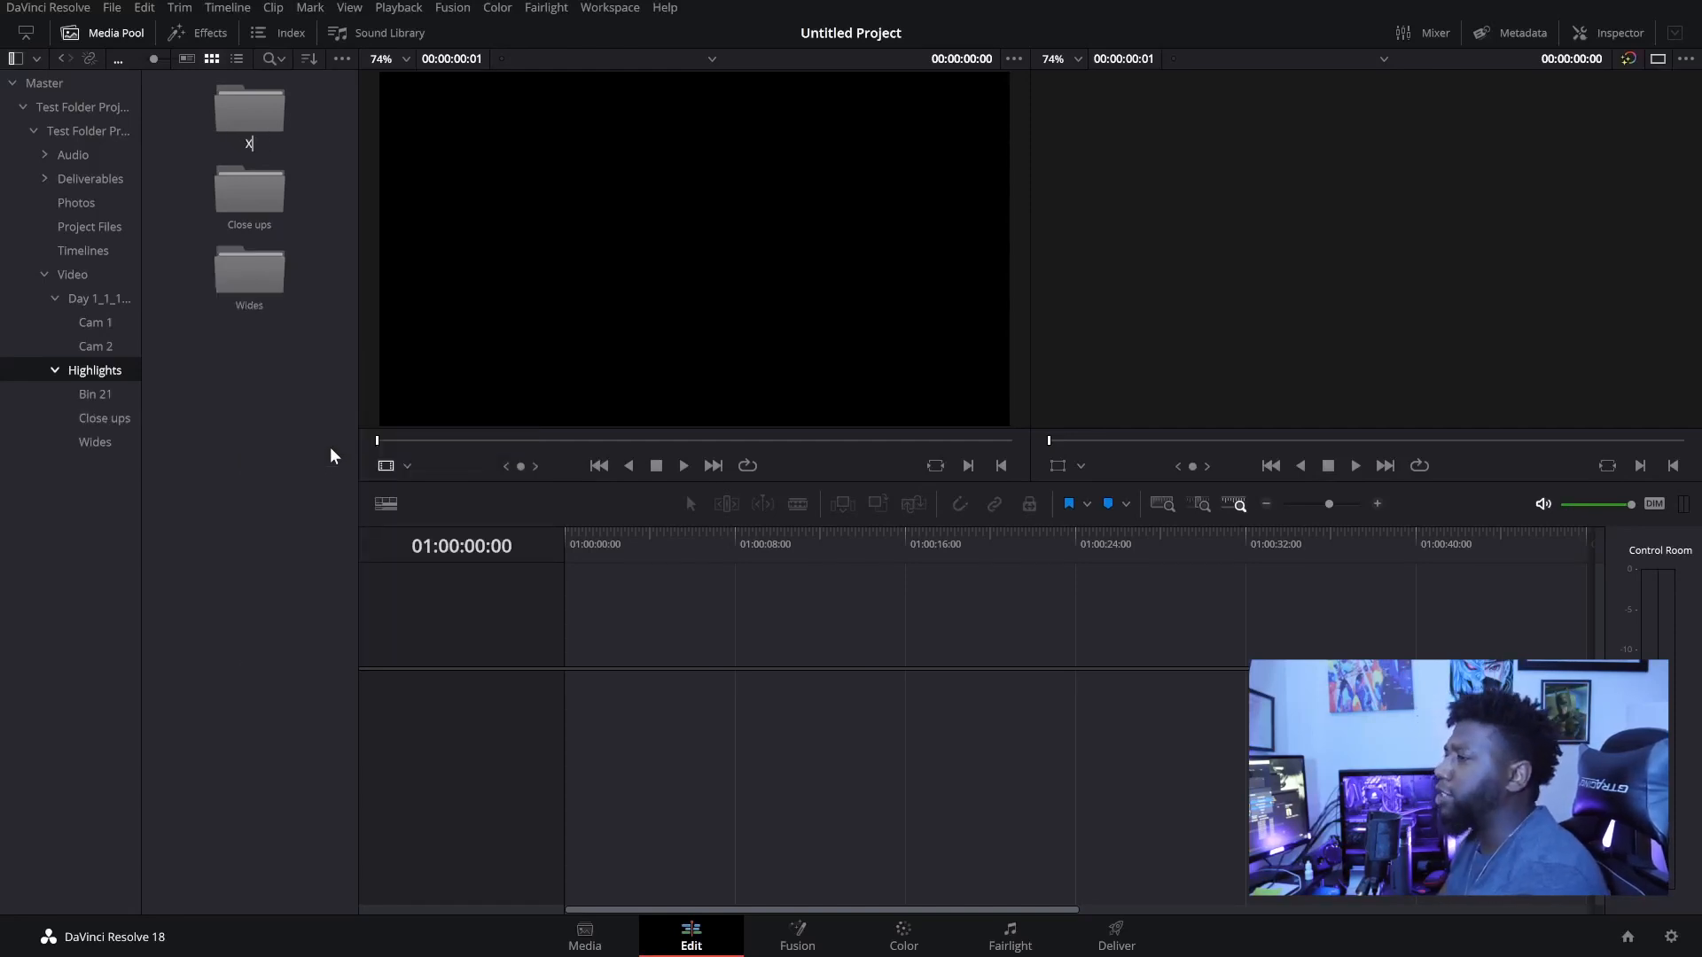
type("trem")
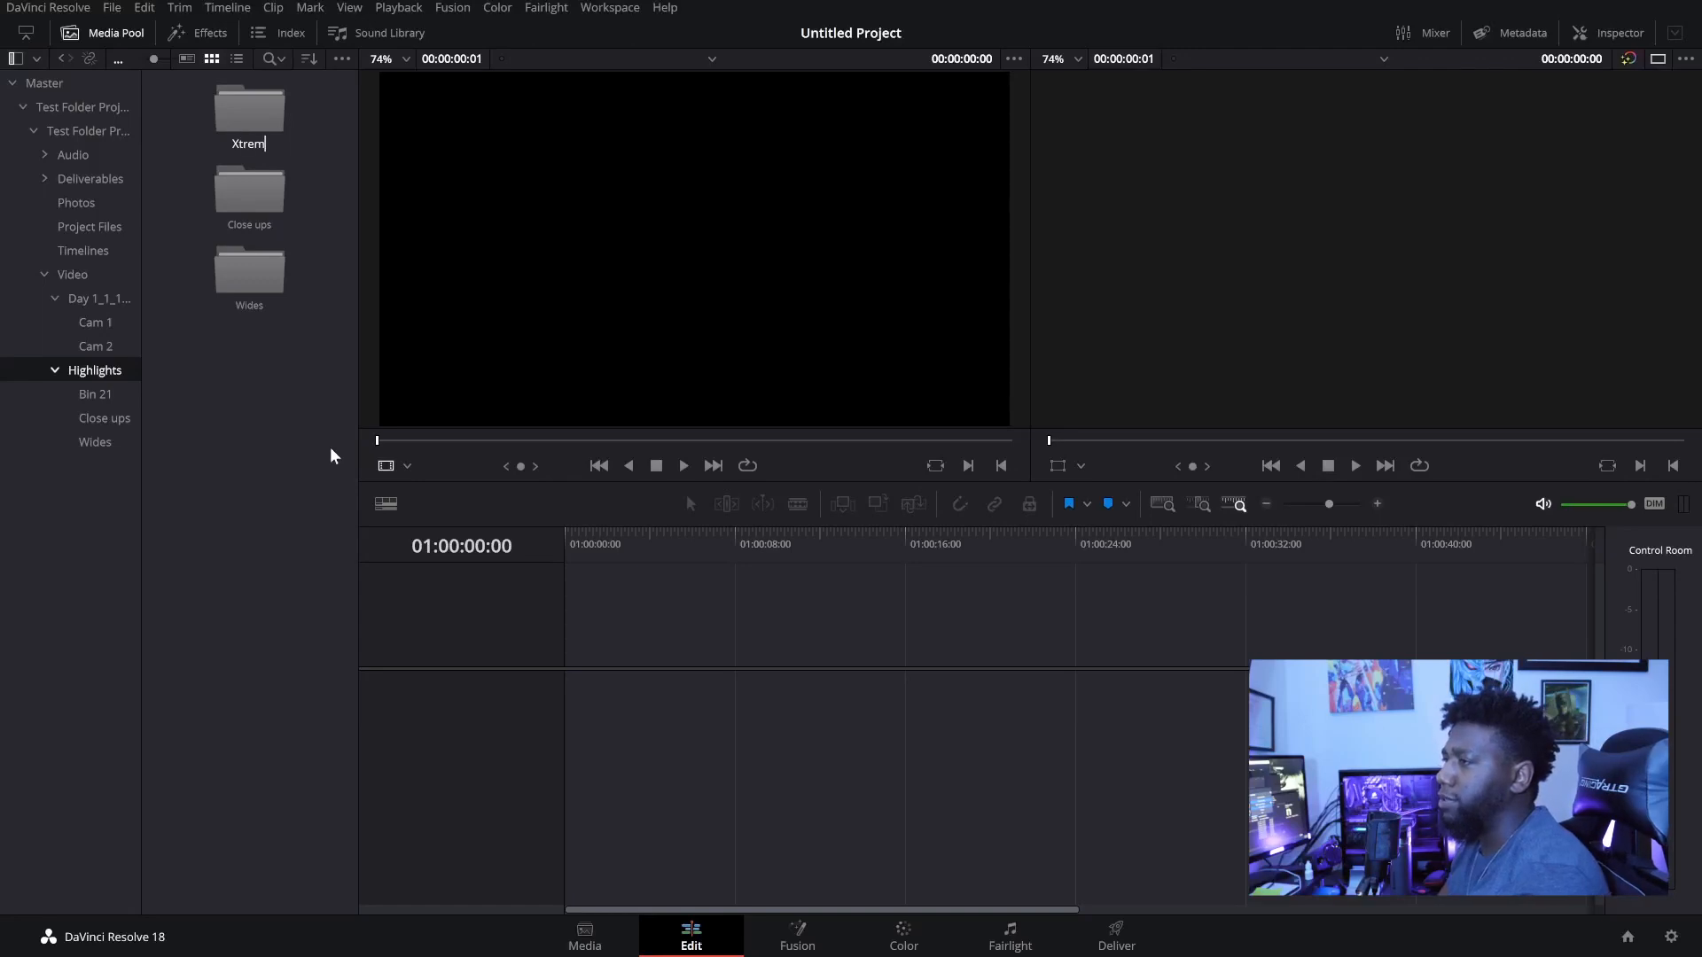
type("e Clo")
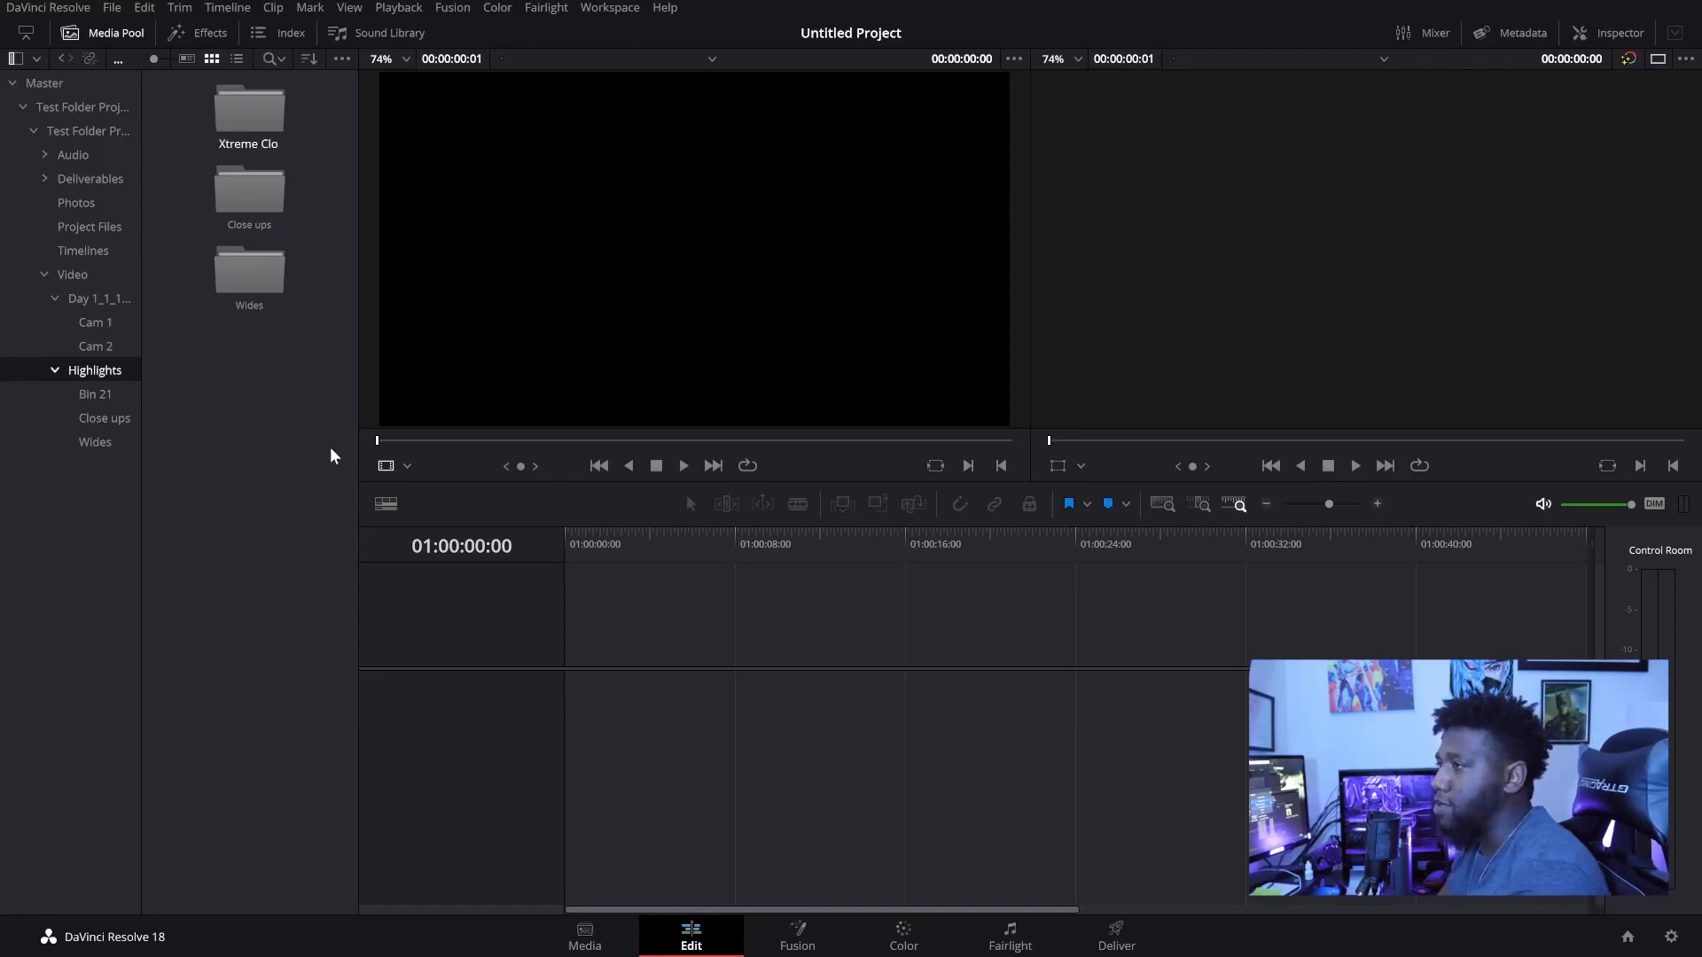
type("se u")
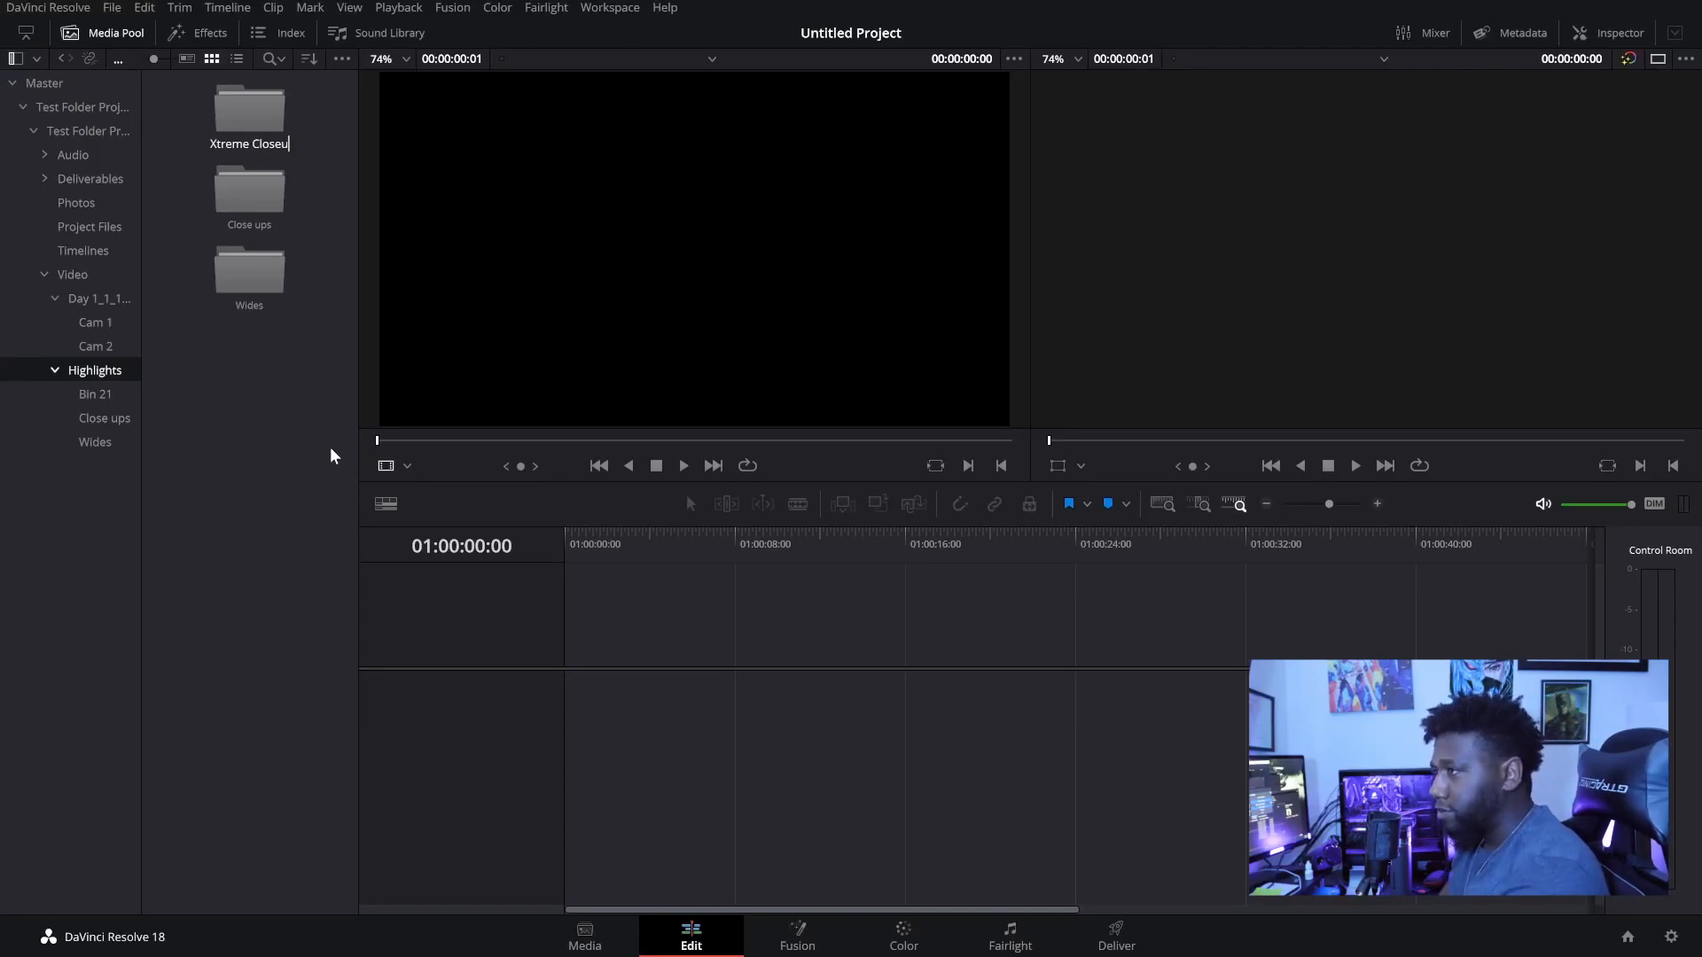
type("ps")
key("Return")
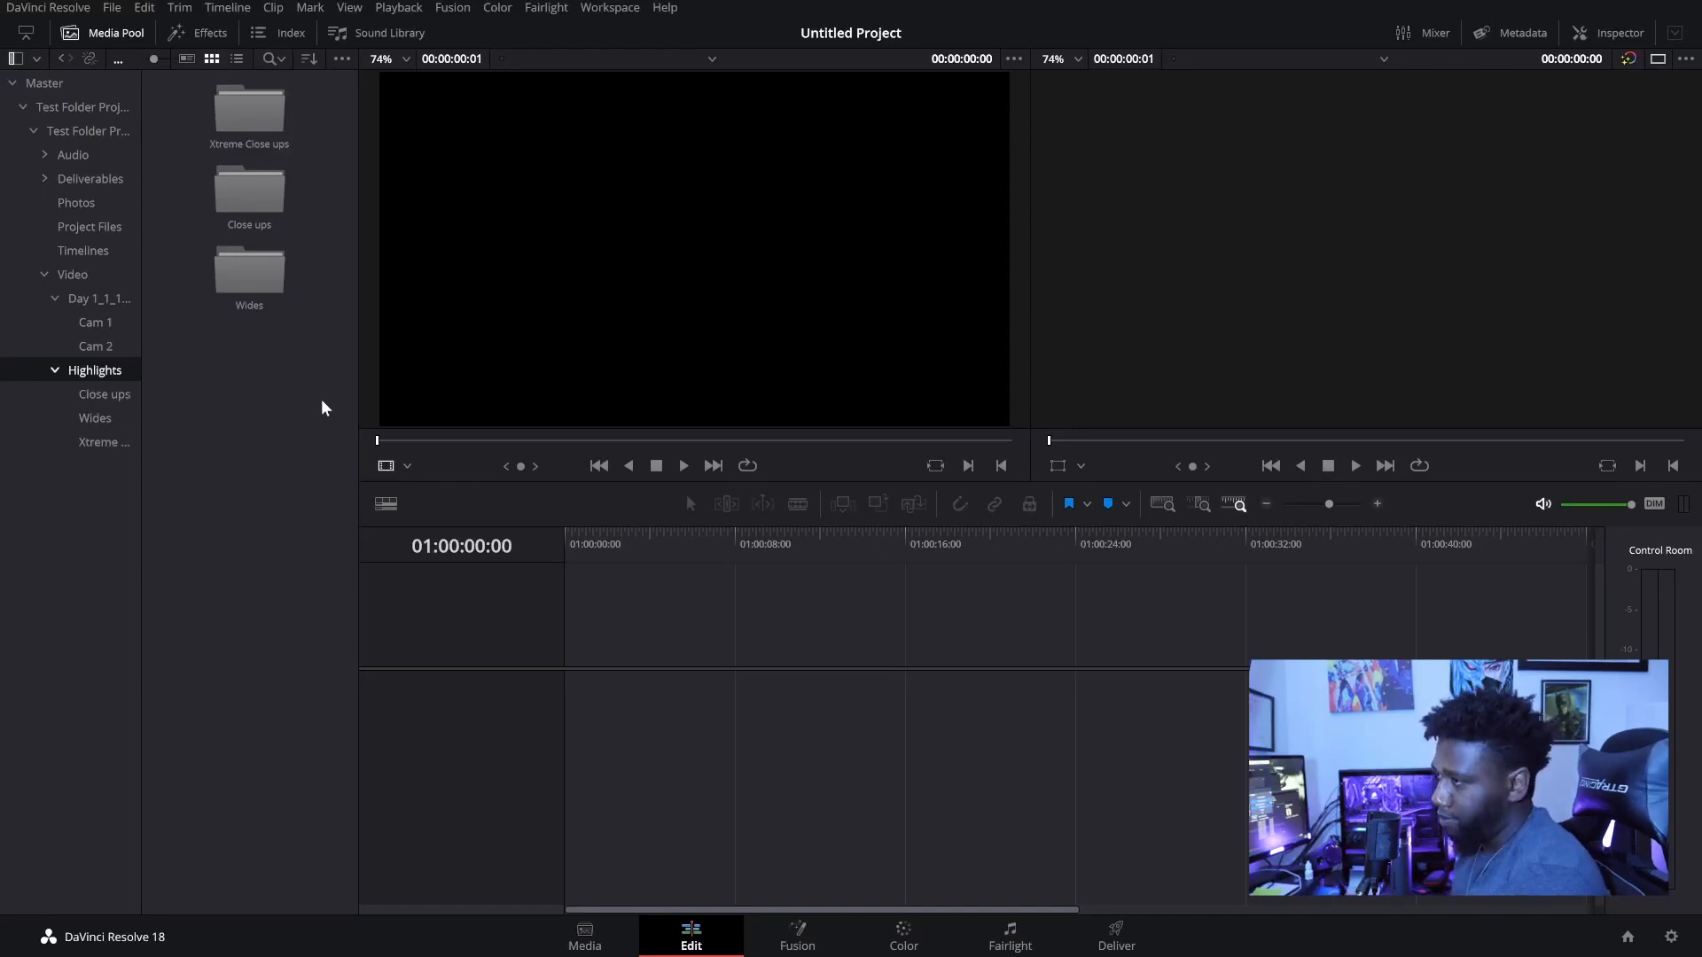
Add a bin named Walking inside the Highlights bin
right_click(220, 448)
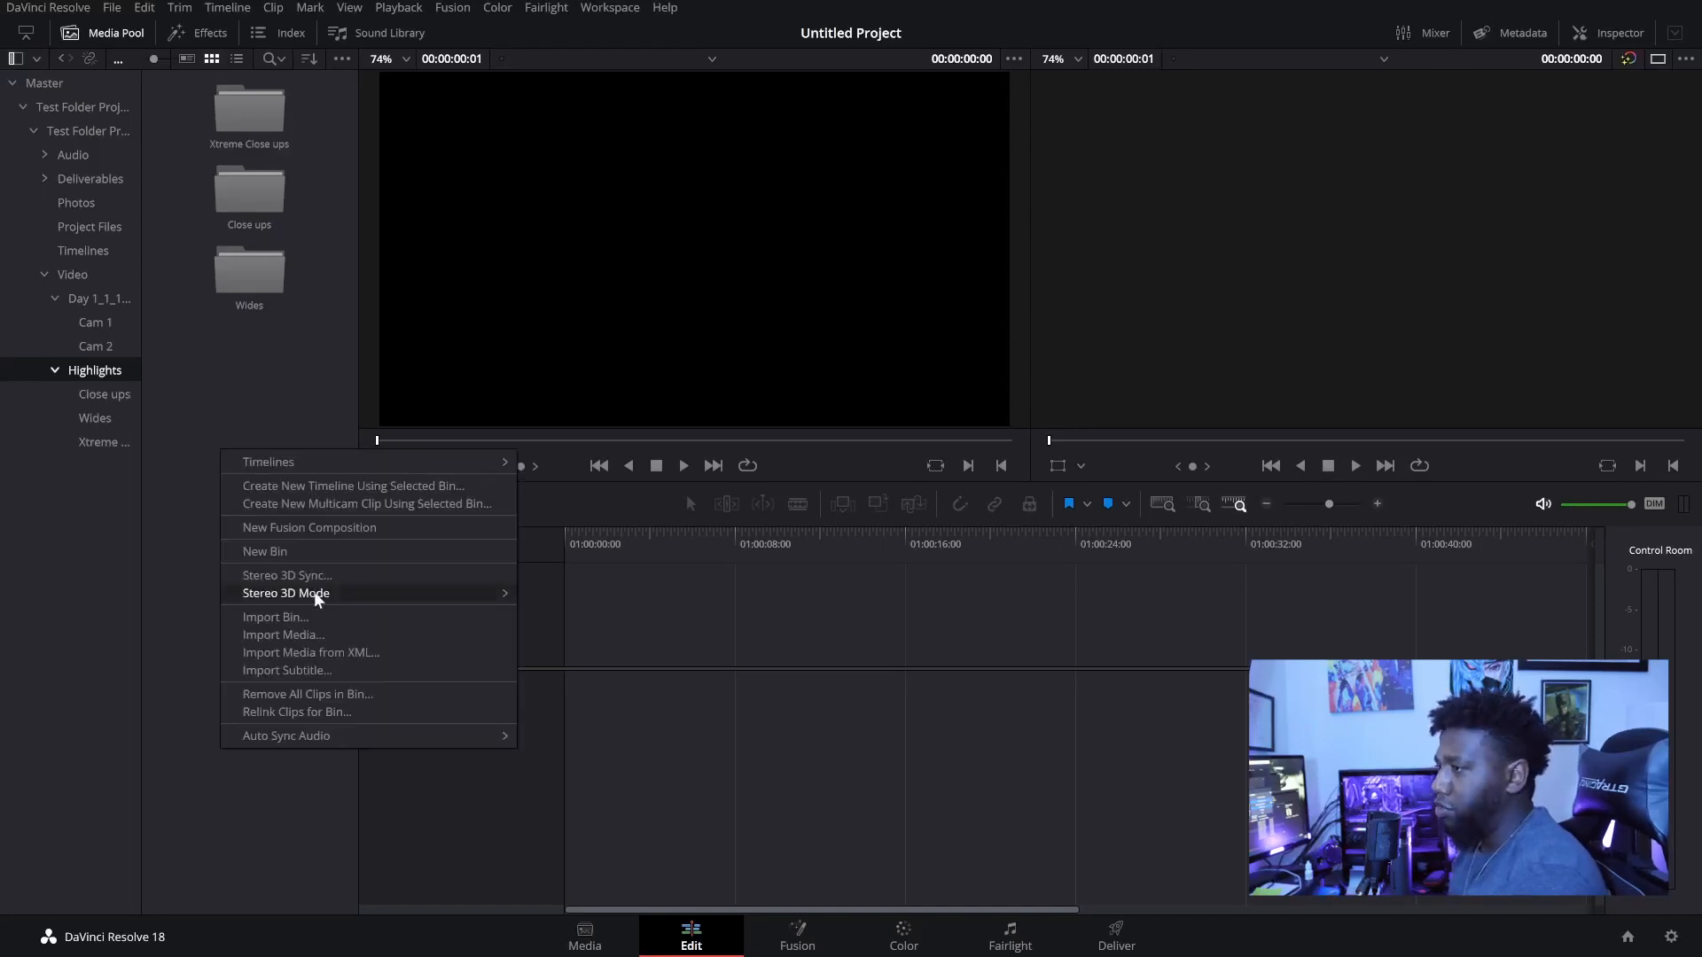
left_click(321, 555)
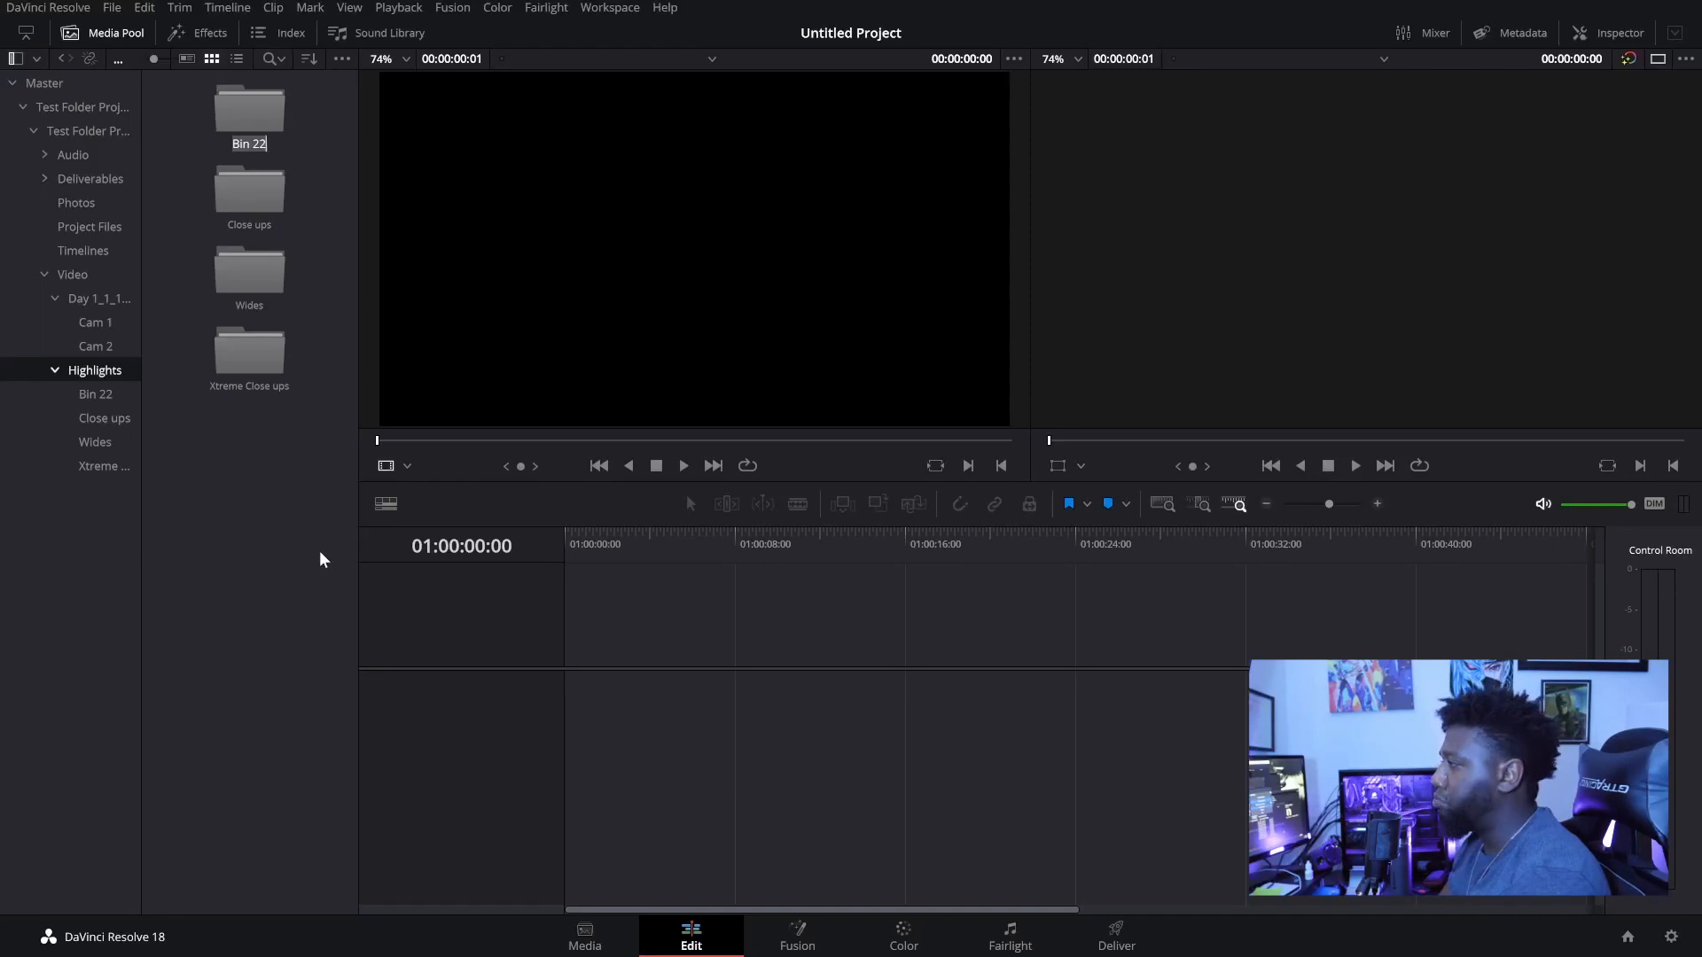
type("Walking")
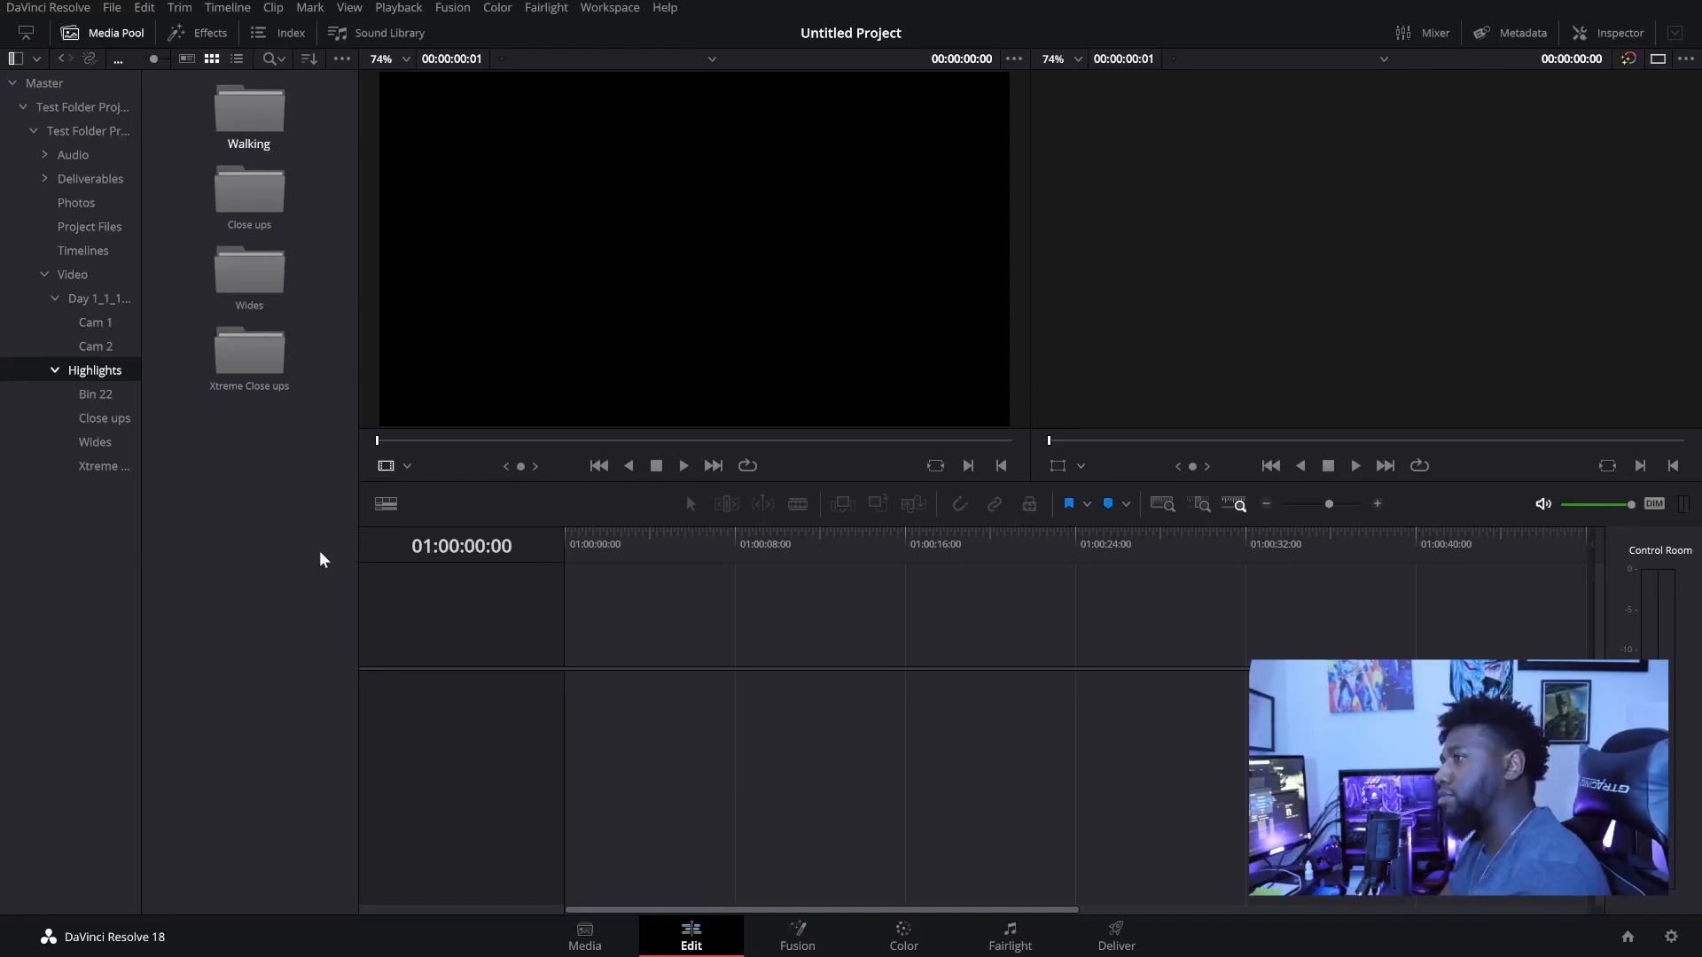
key("Return")
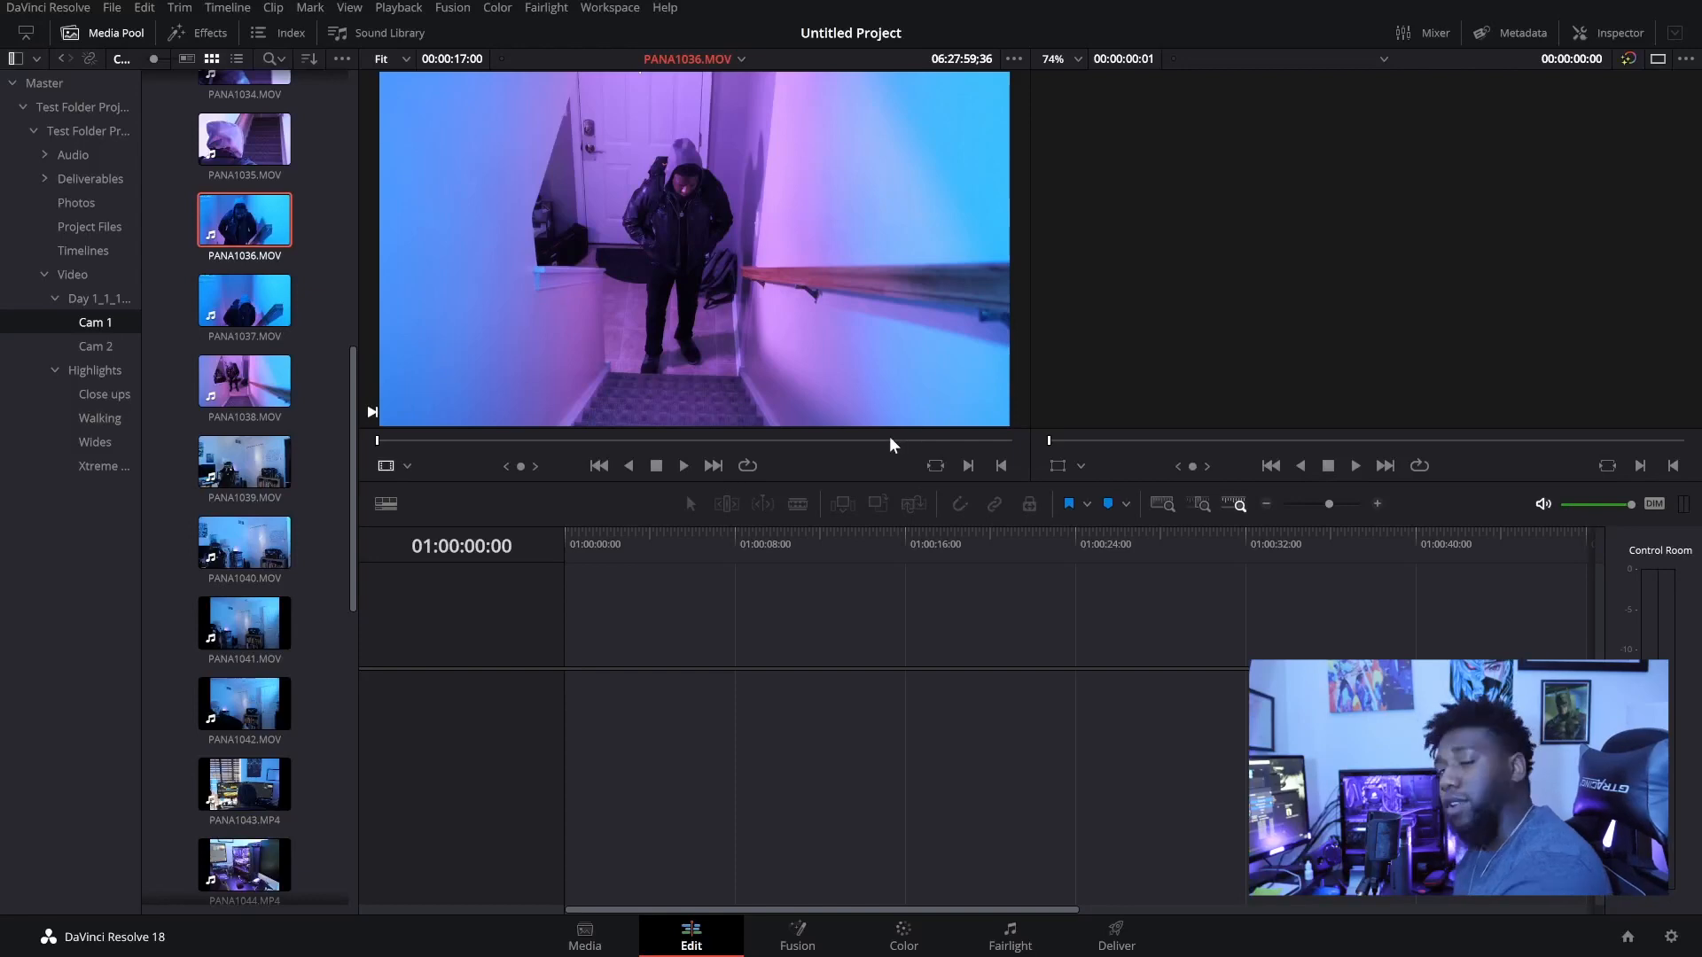
Play through PANA1036.MOV in the source viewer and mark an in point at 06:28:04:53 and an out point at 06:28:07:37
left_click(426, 440)
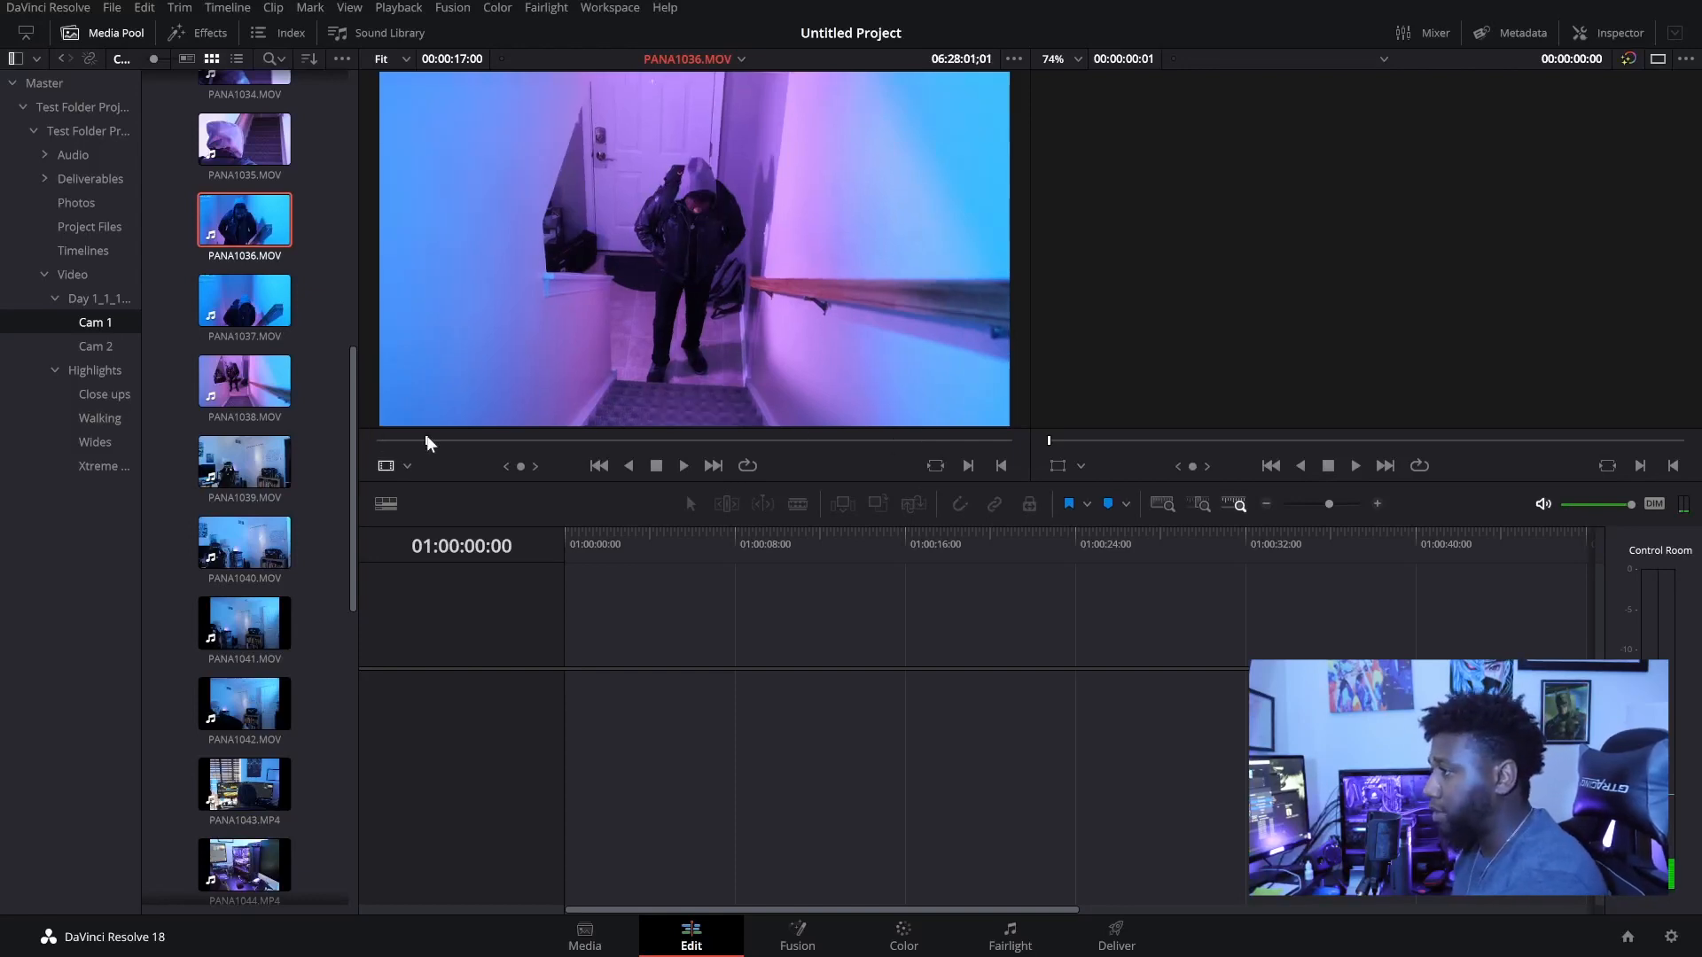
key("space")
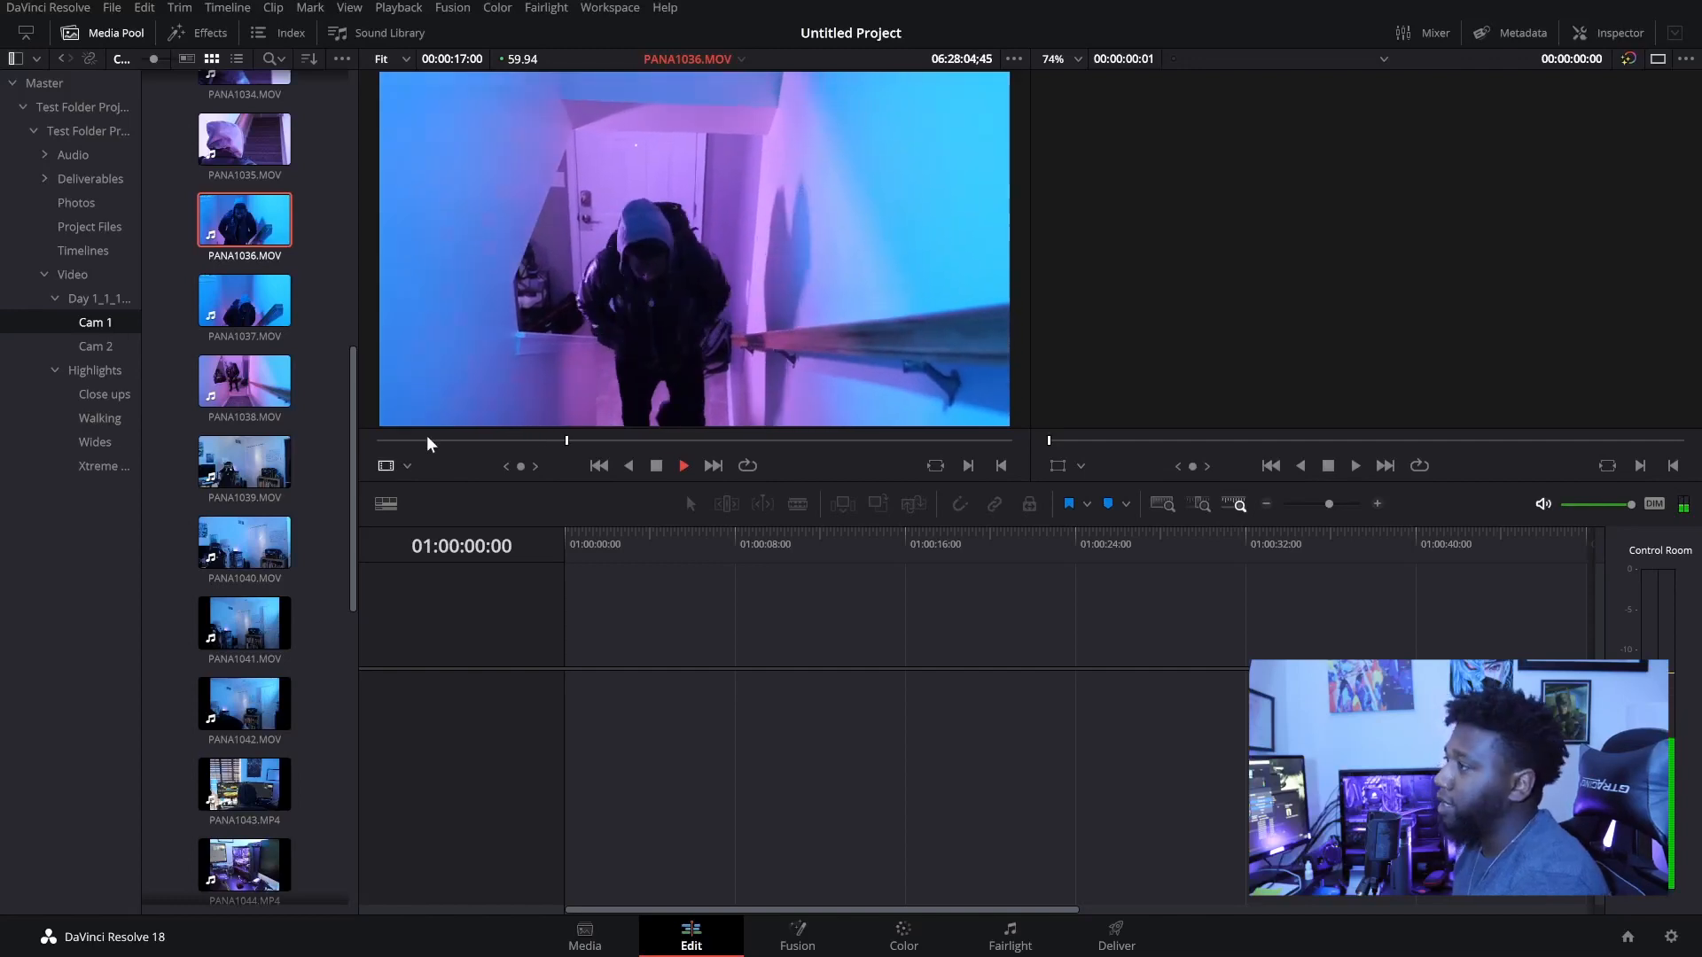
key("space")
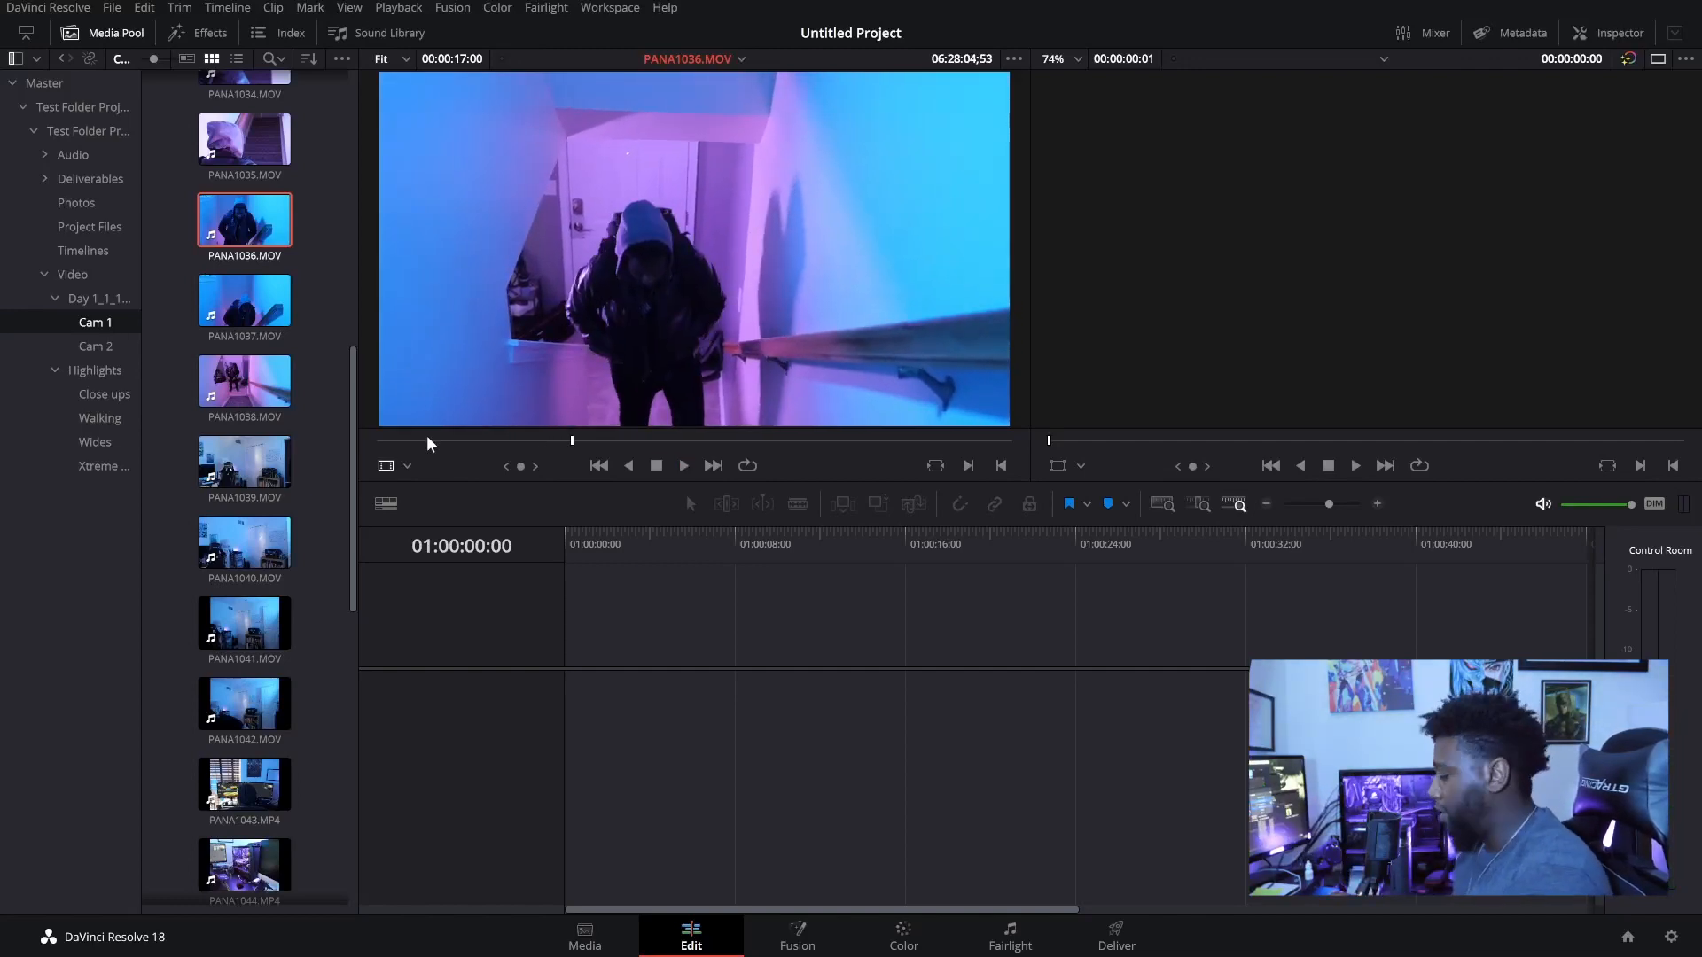
key("i")
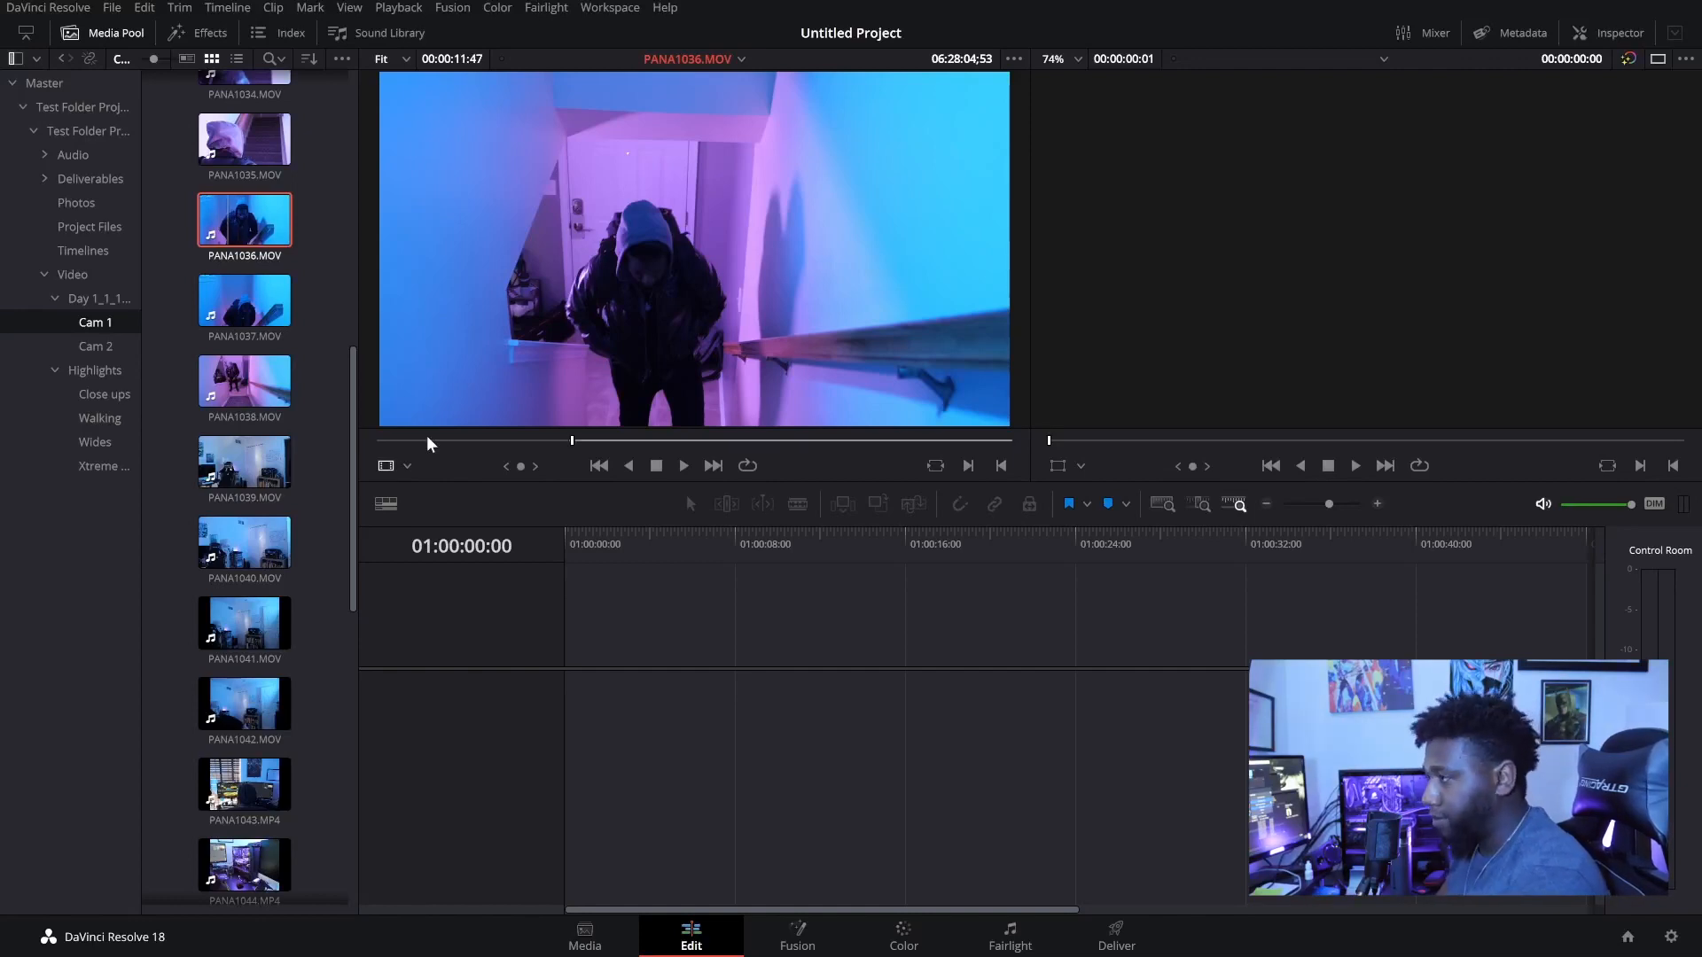
key("space")
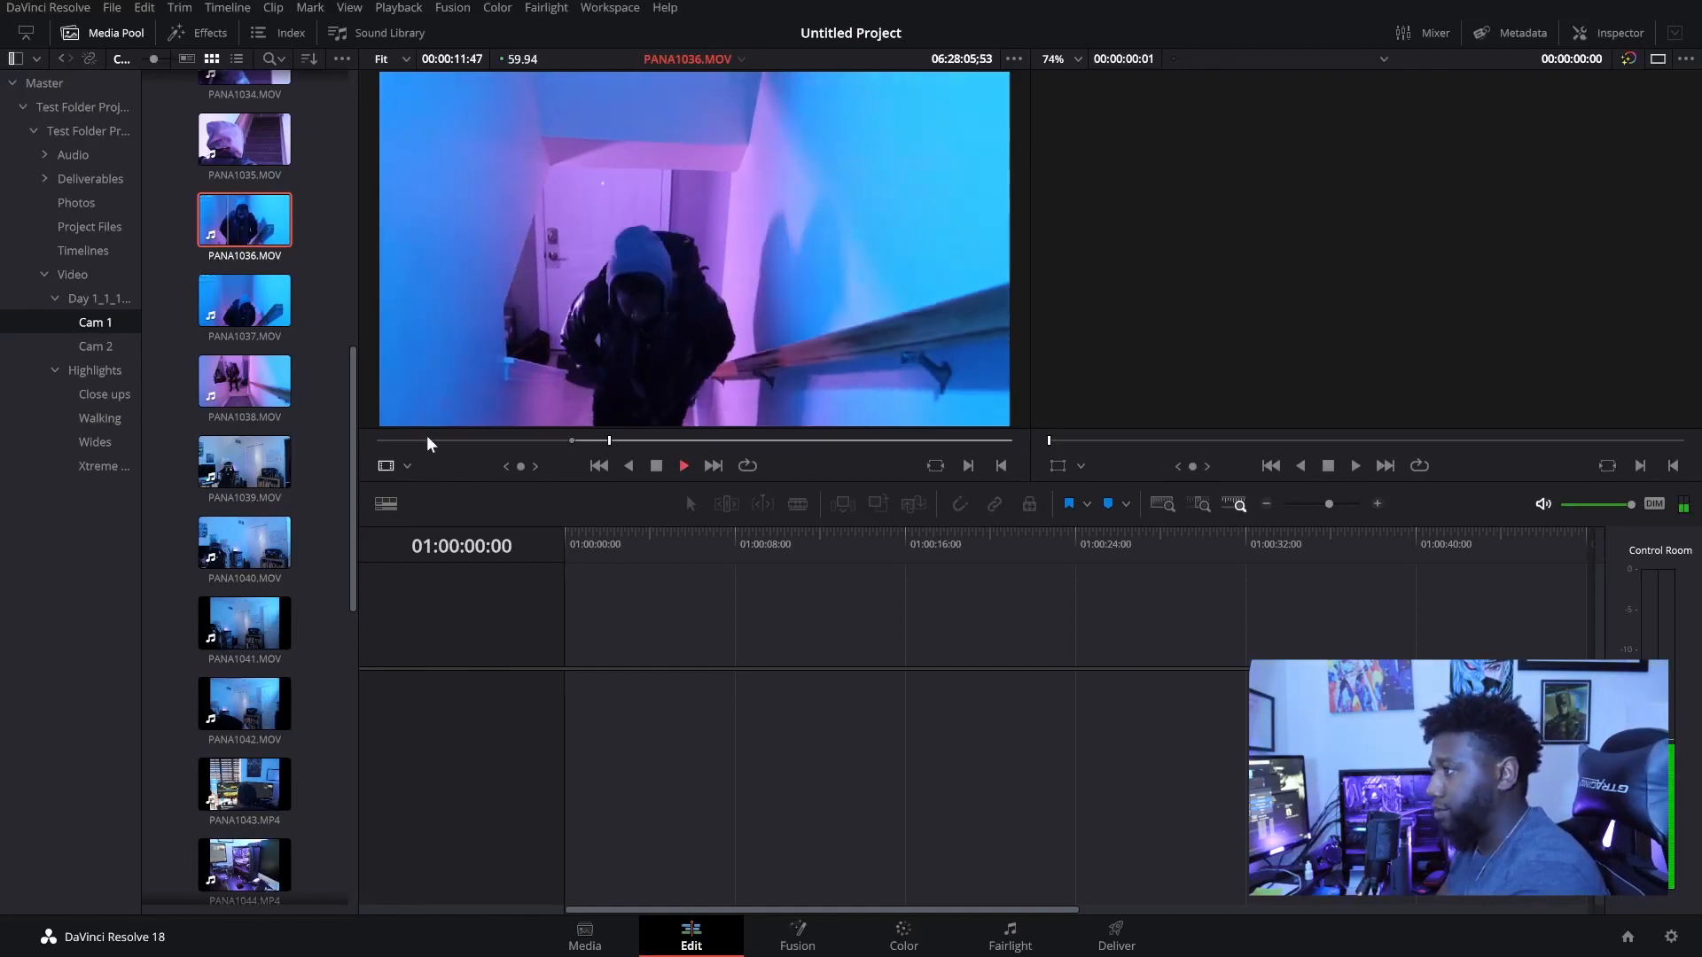
key("space")
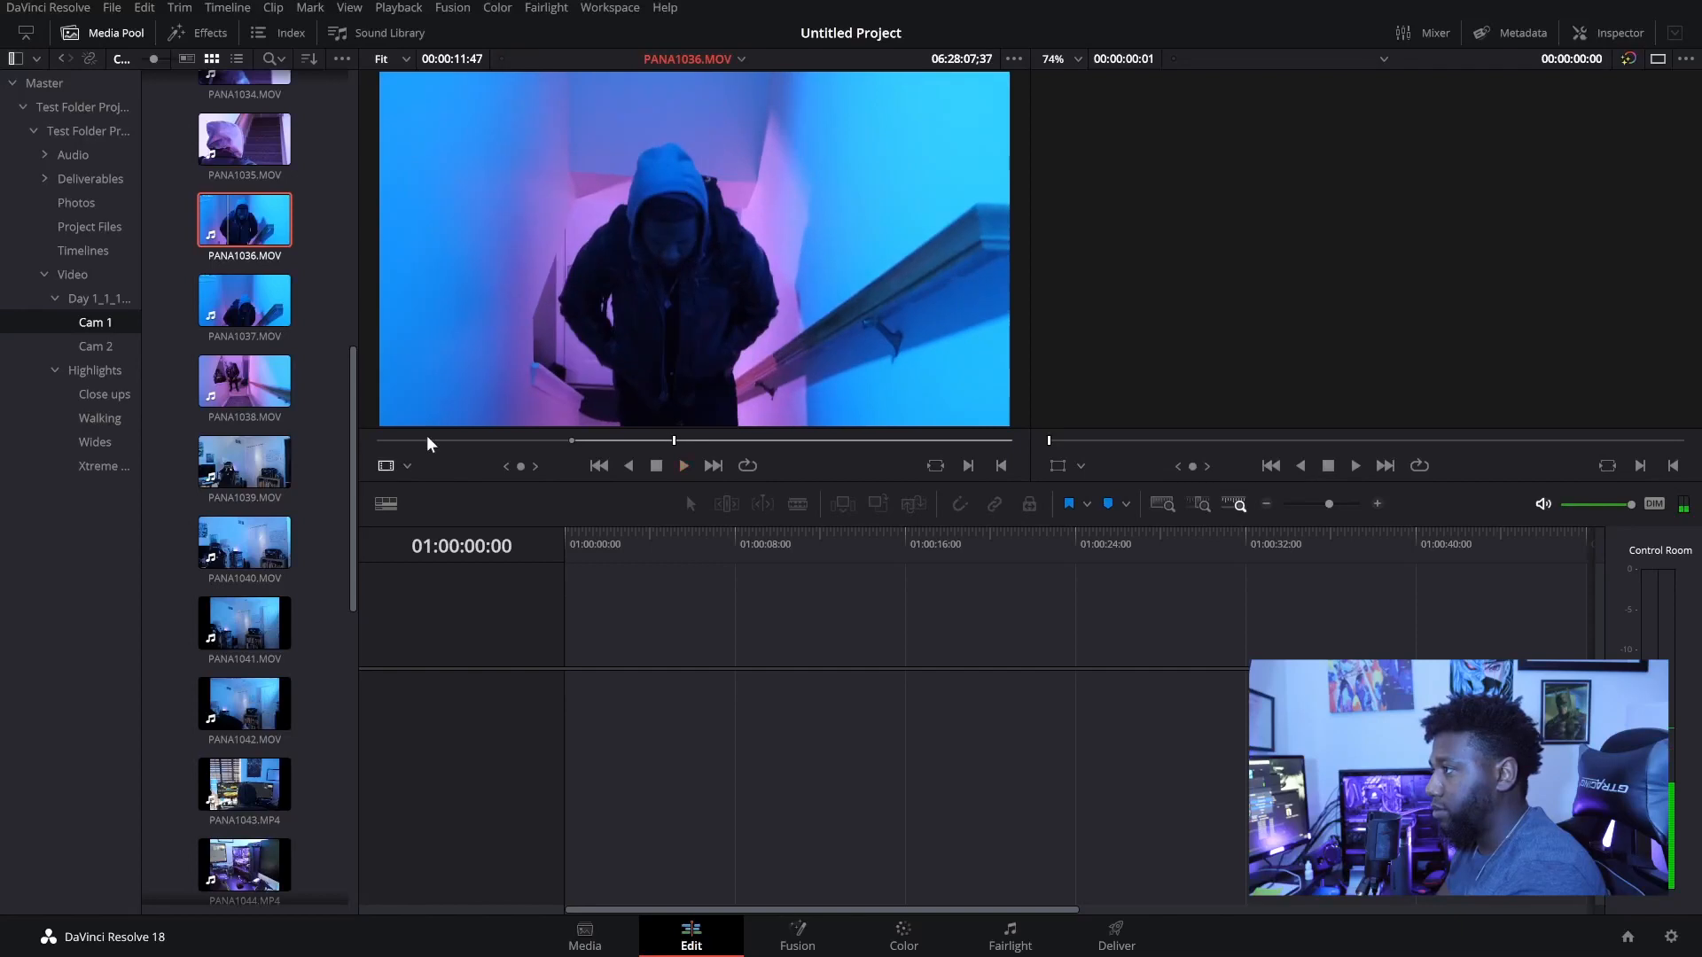
key("o")
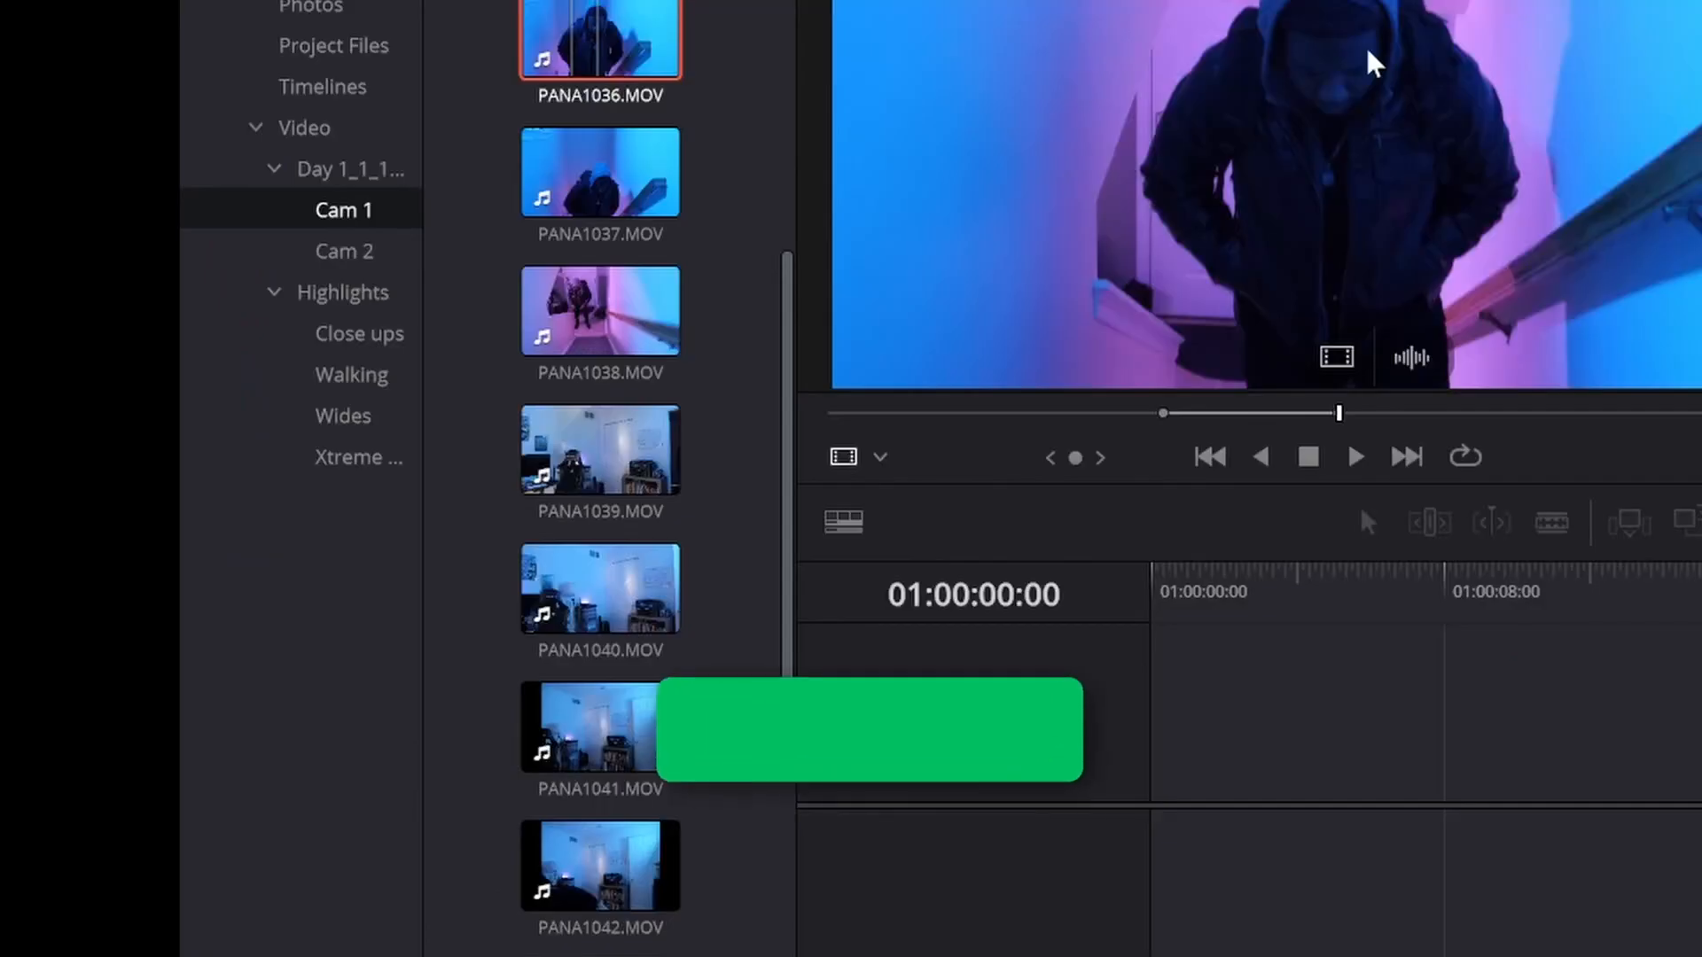
Create a subclip in the Walking bin from the marked range of PANA1036.MOV, keeping the default name
left_click_drag(1372, 64, 375, 374)
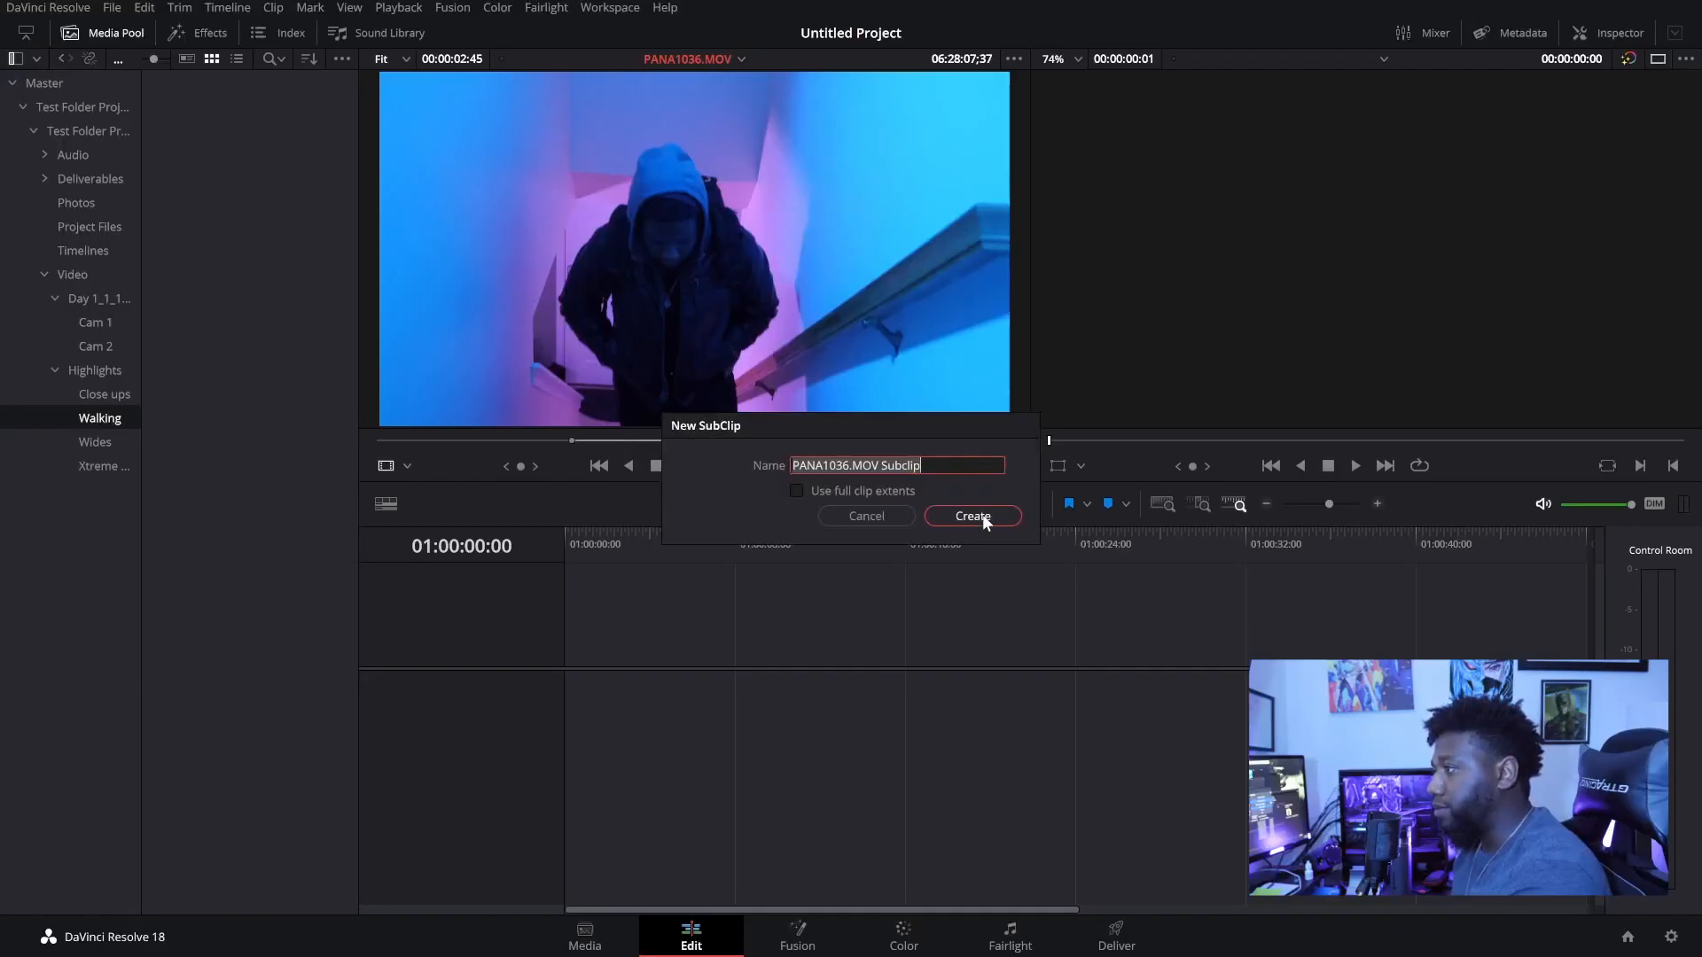
left_click(982, 516)
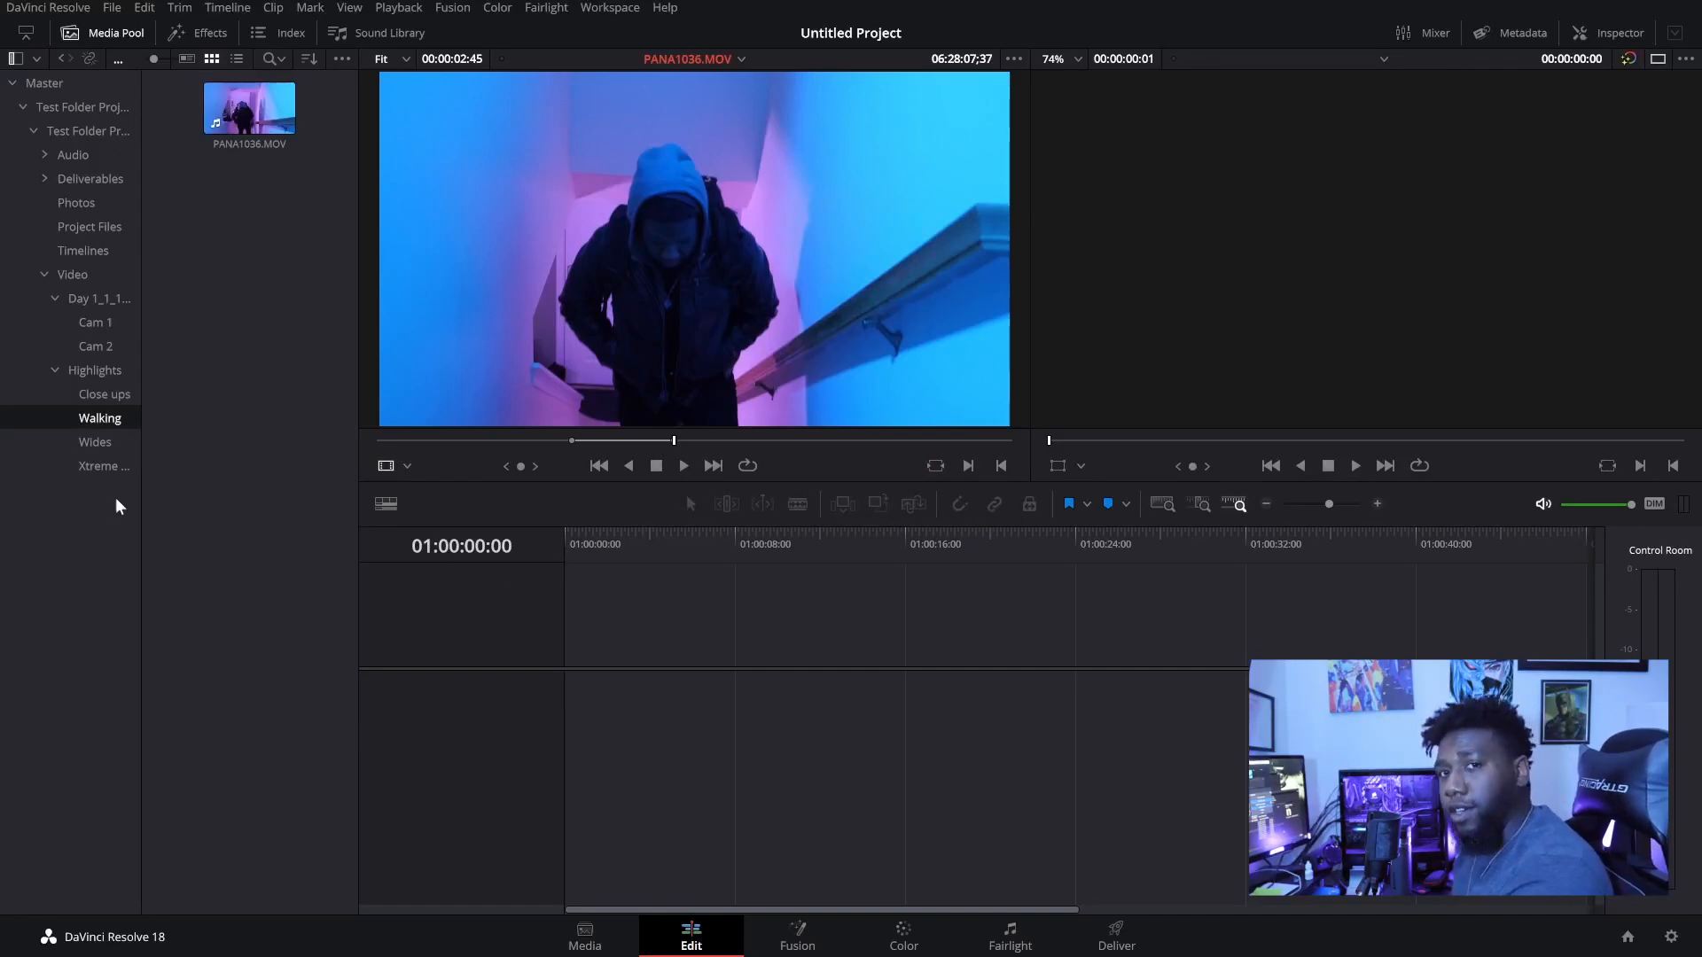
Load PANA1048.MP4 from the Cam 1 bin and mark an in point around 06:33:16:17 and an out point at 06:33:19:07
left_click(108, 319)
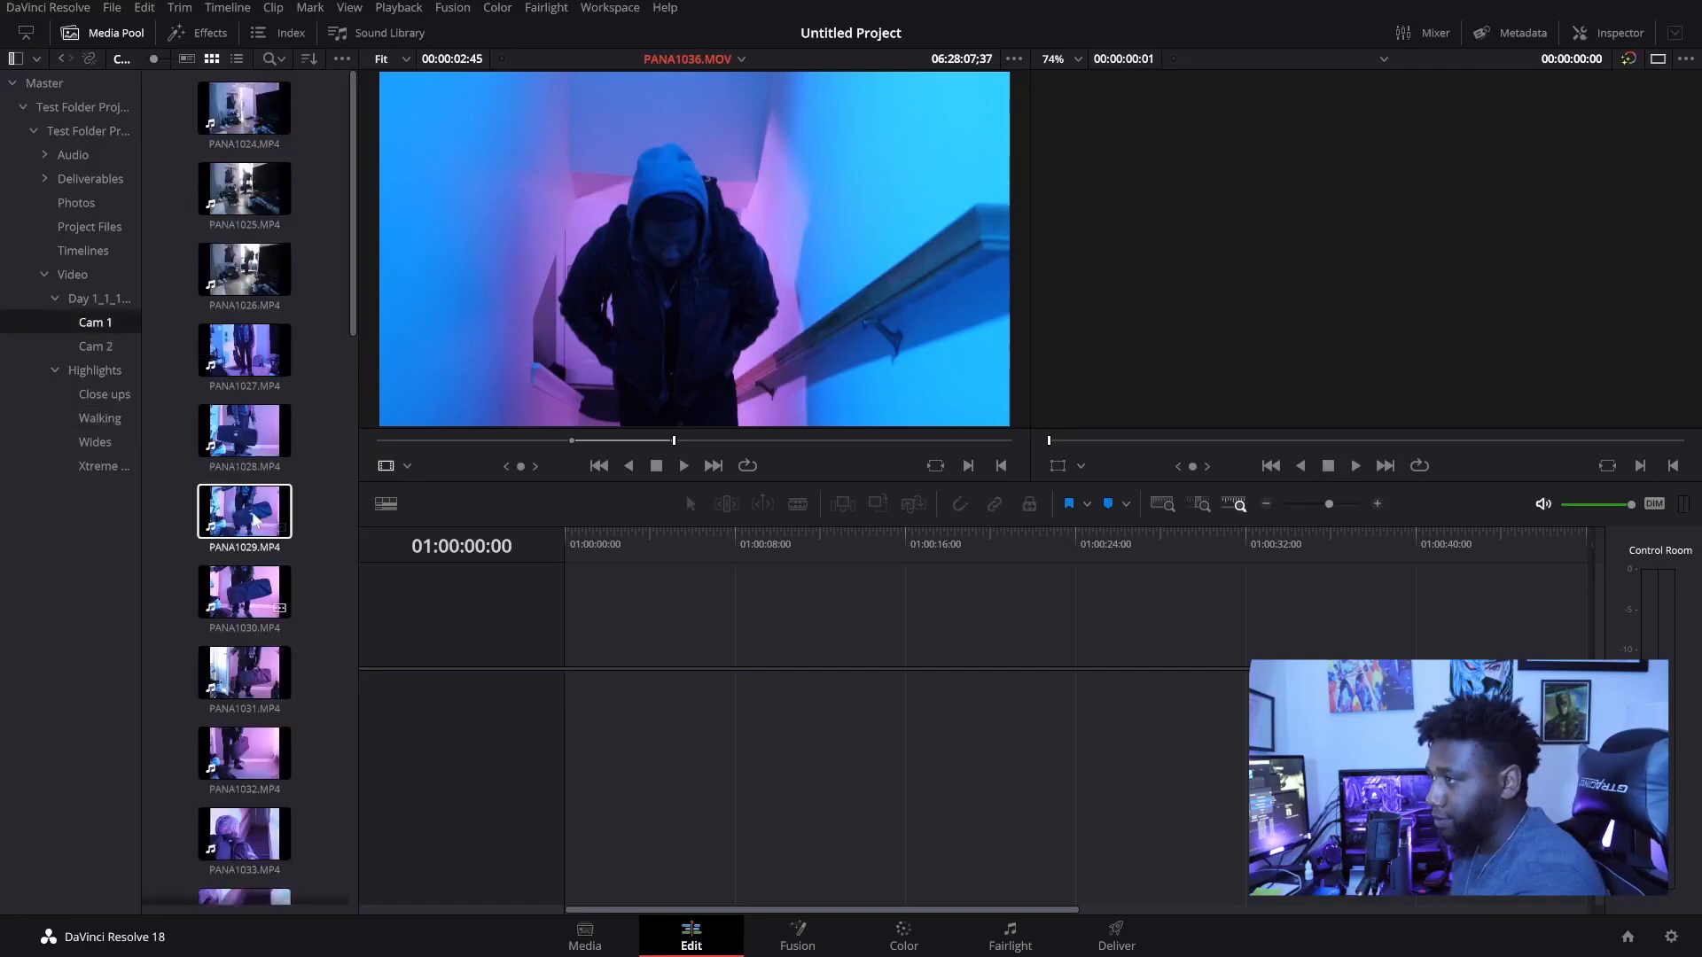
scroll(288, 505, "down", 10)
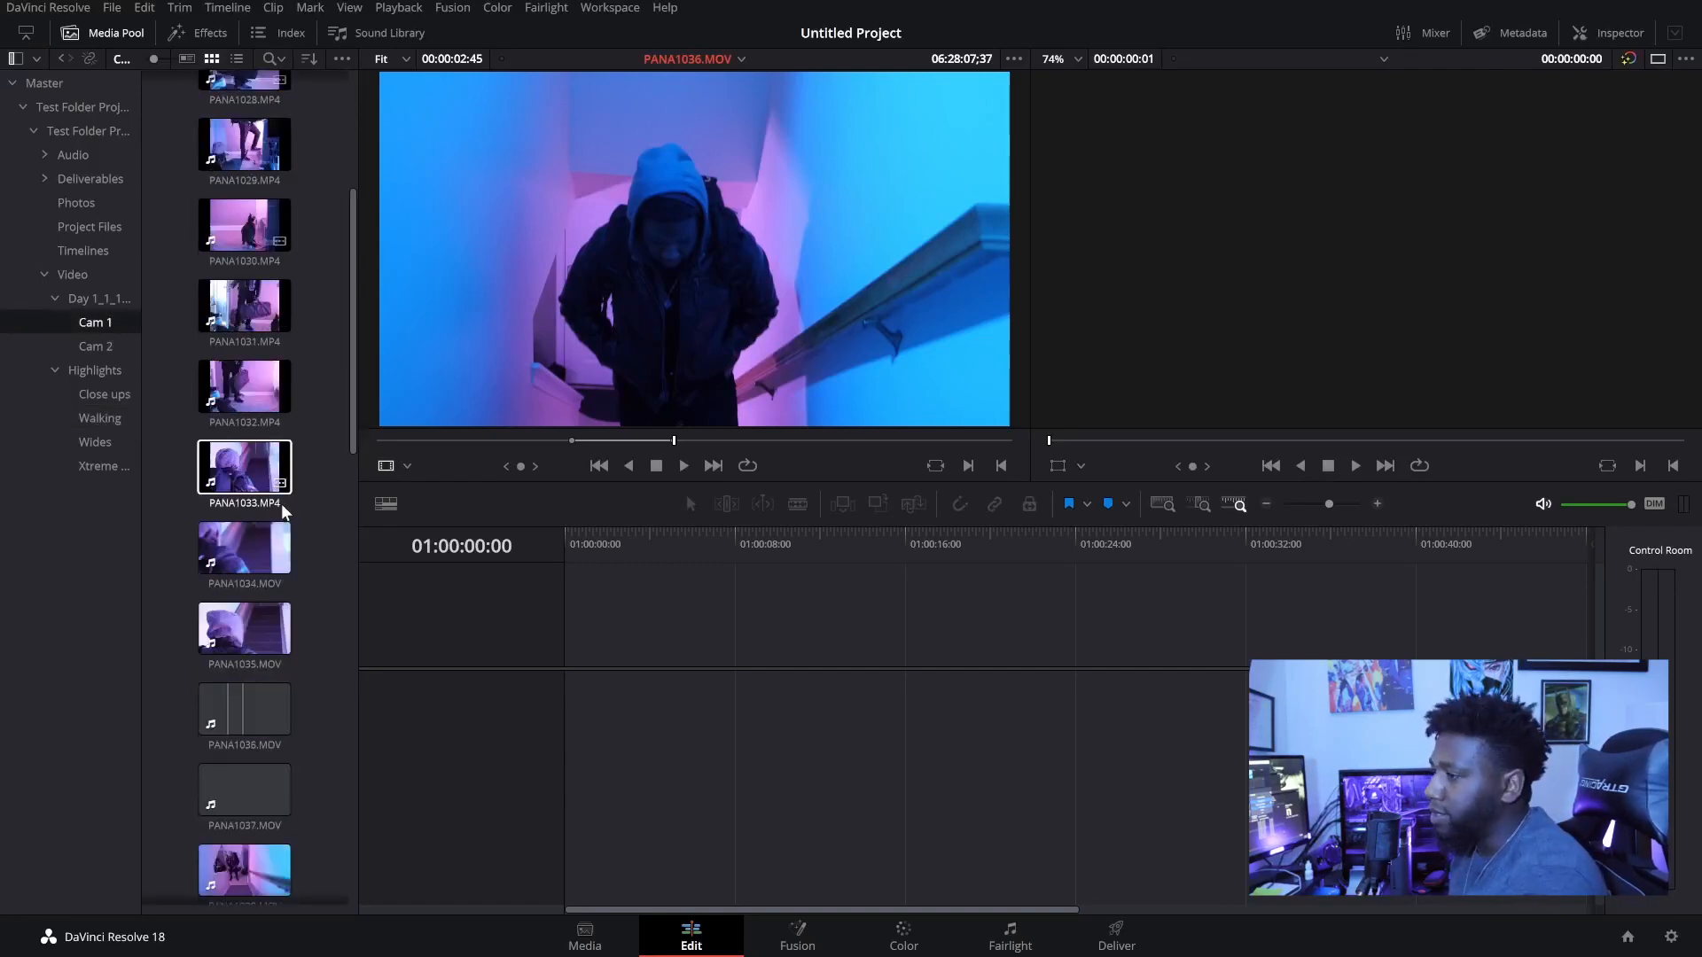
double_click(247, 583)
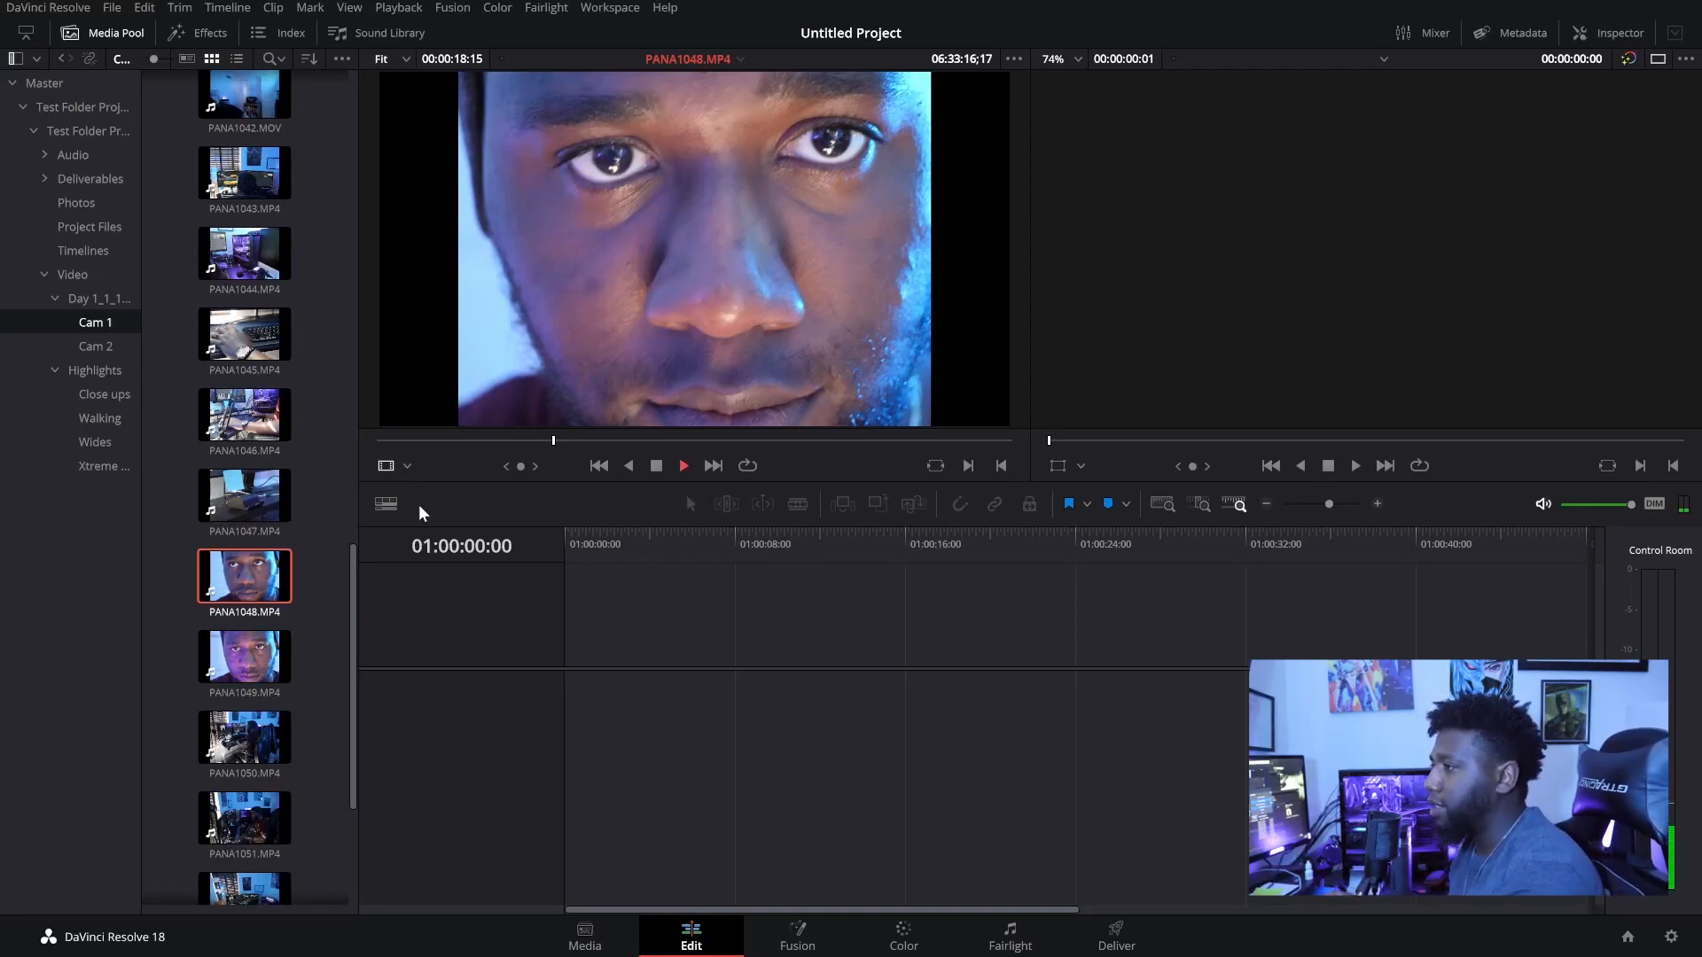
key("space")
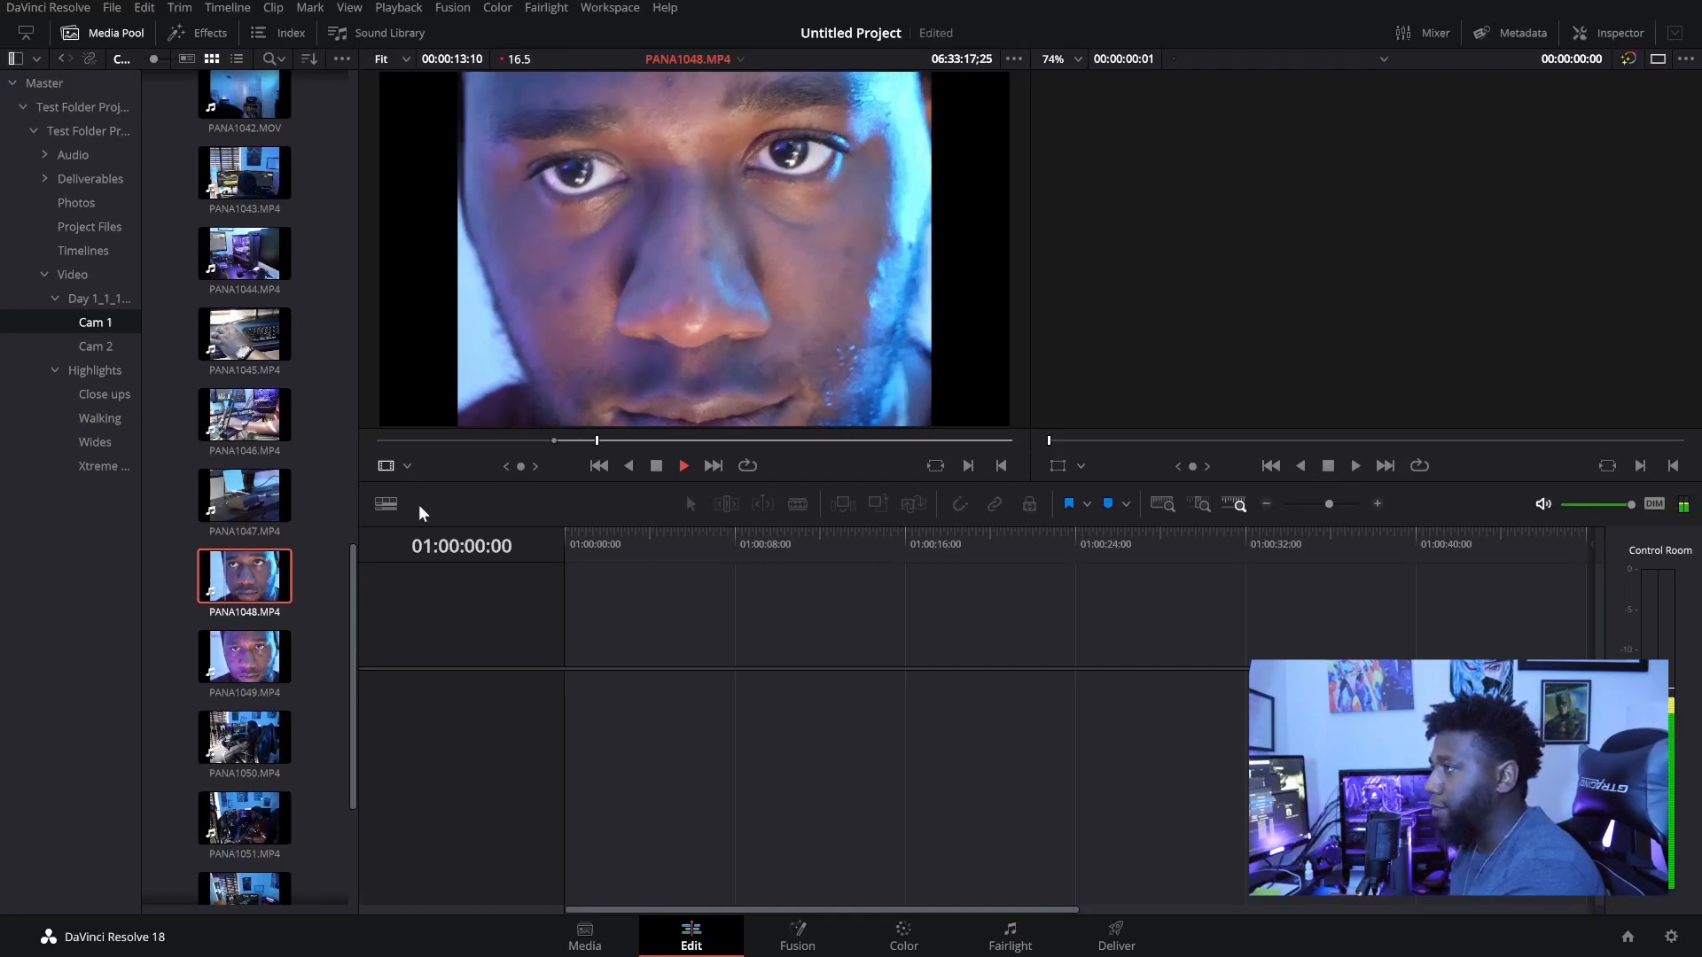
key("space")
key("o")
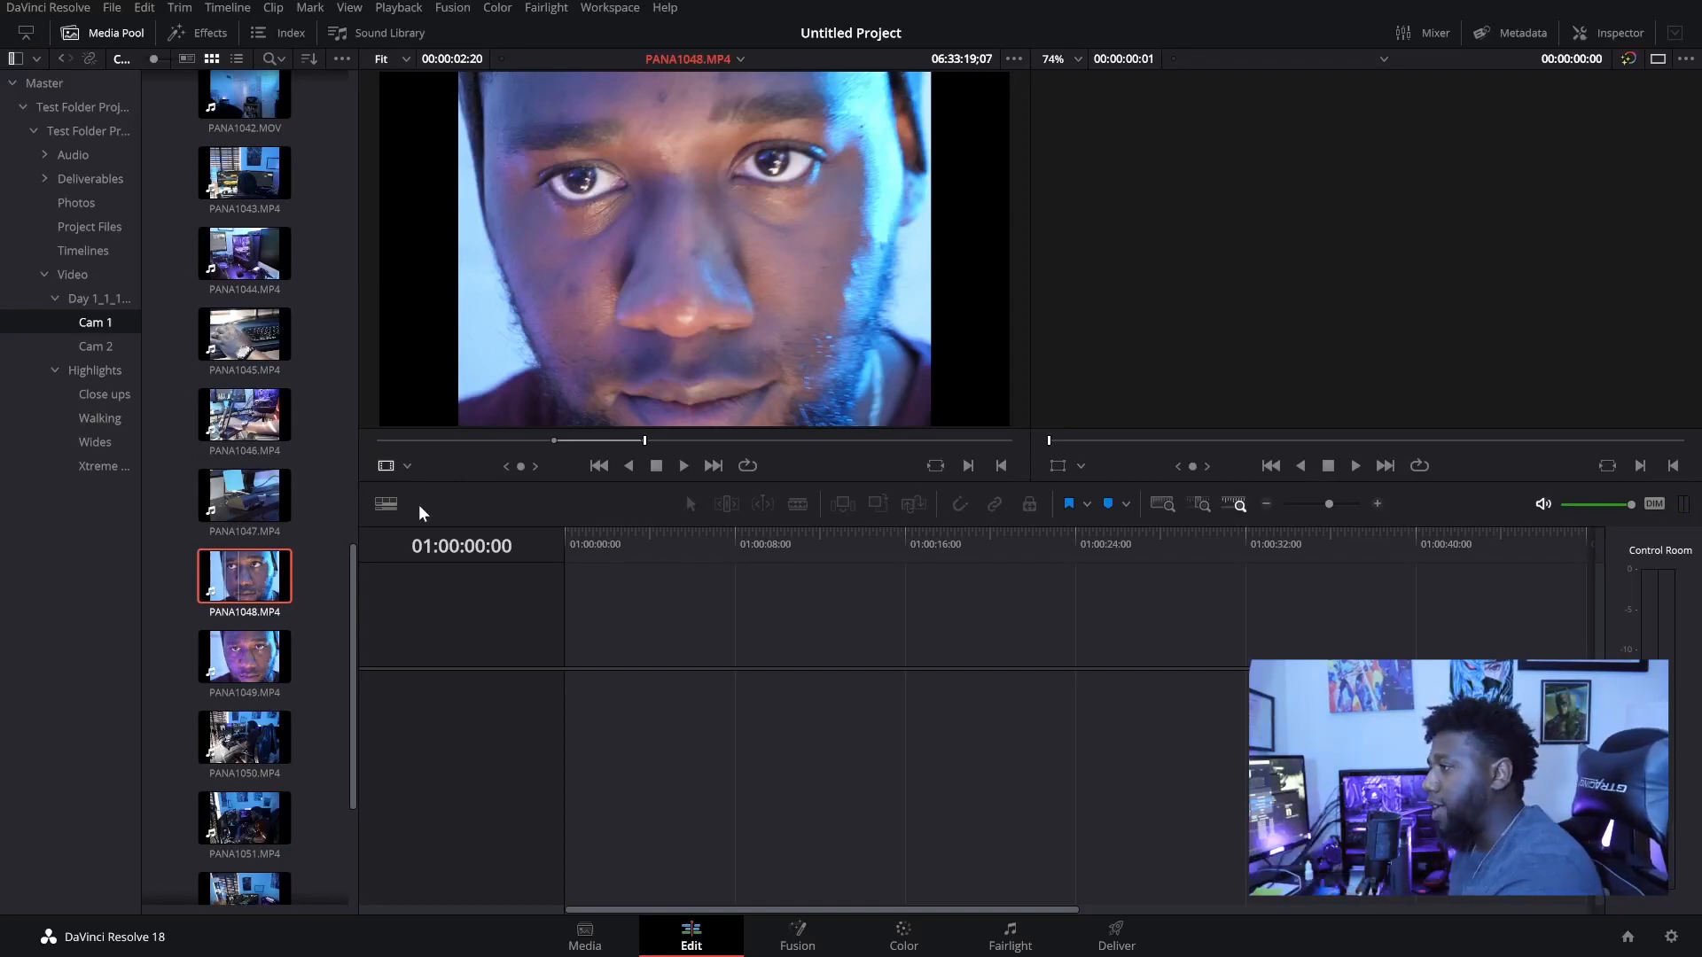
Create a subclip in the Xtreme Close ups bin from the marked range of PANA1048.MP4, keeping the default name
left_click_drag(751, 252, 105, 471)
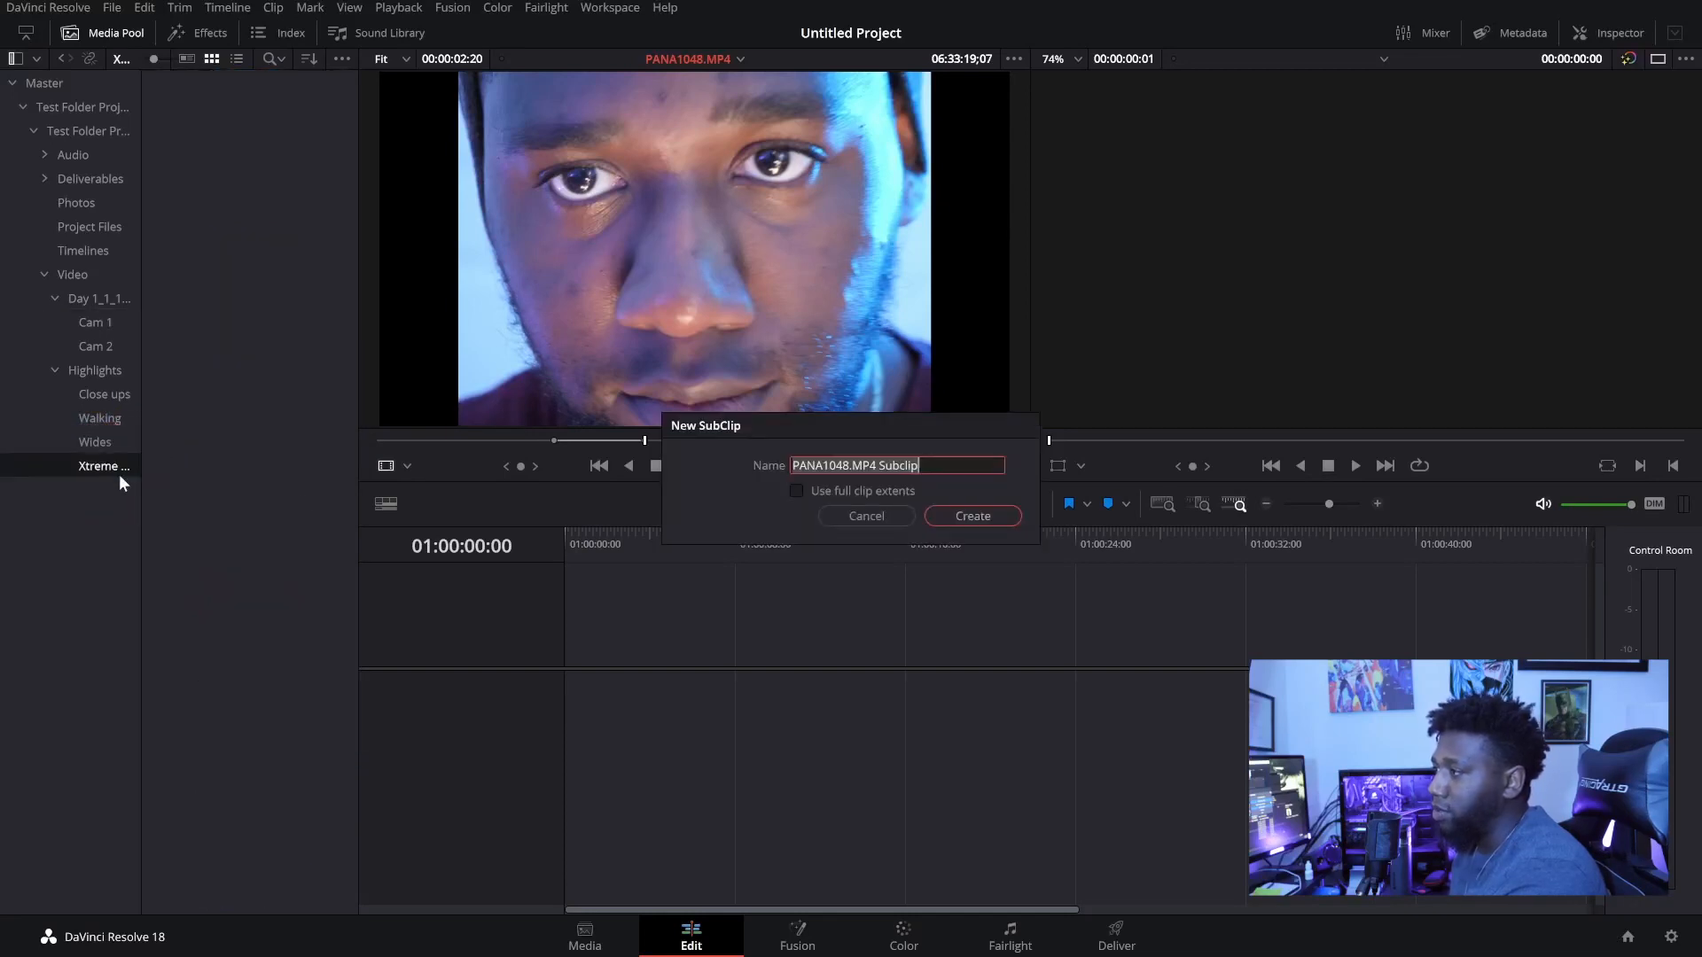
left_click(972, 516)
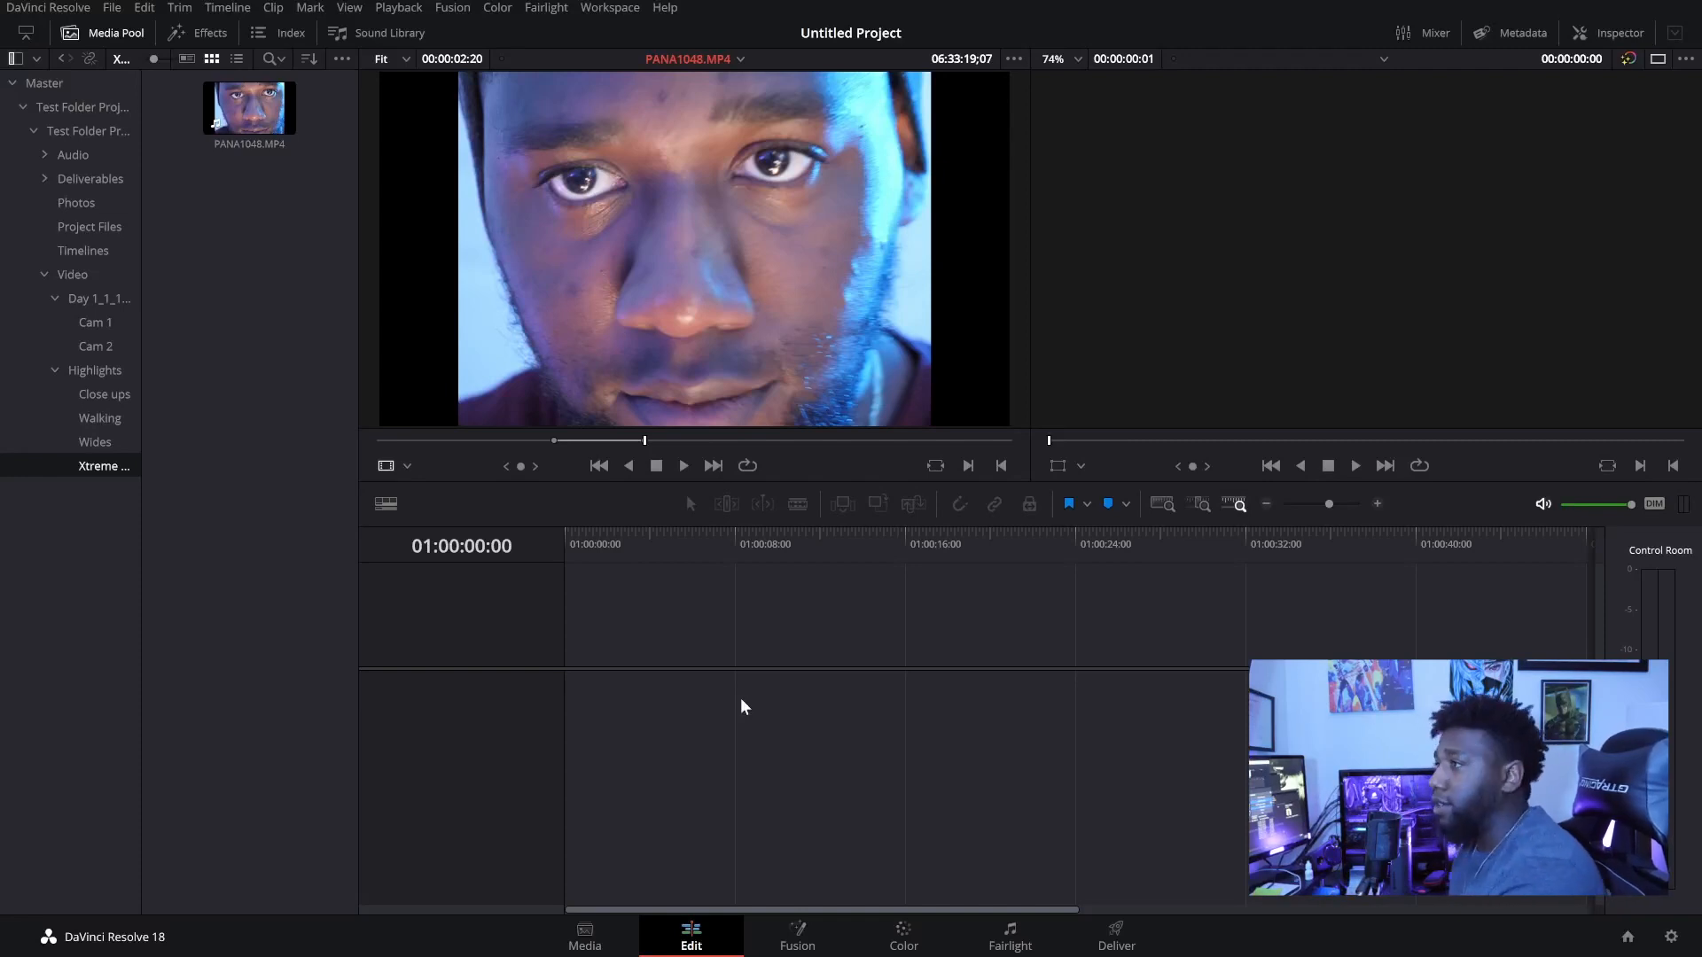
Load PANA1043.MP4 from the Cam 1 bin and create a full-length subclip of it in the Wides bin, keeping the default name
left_click(93, 323)
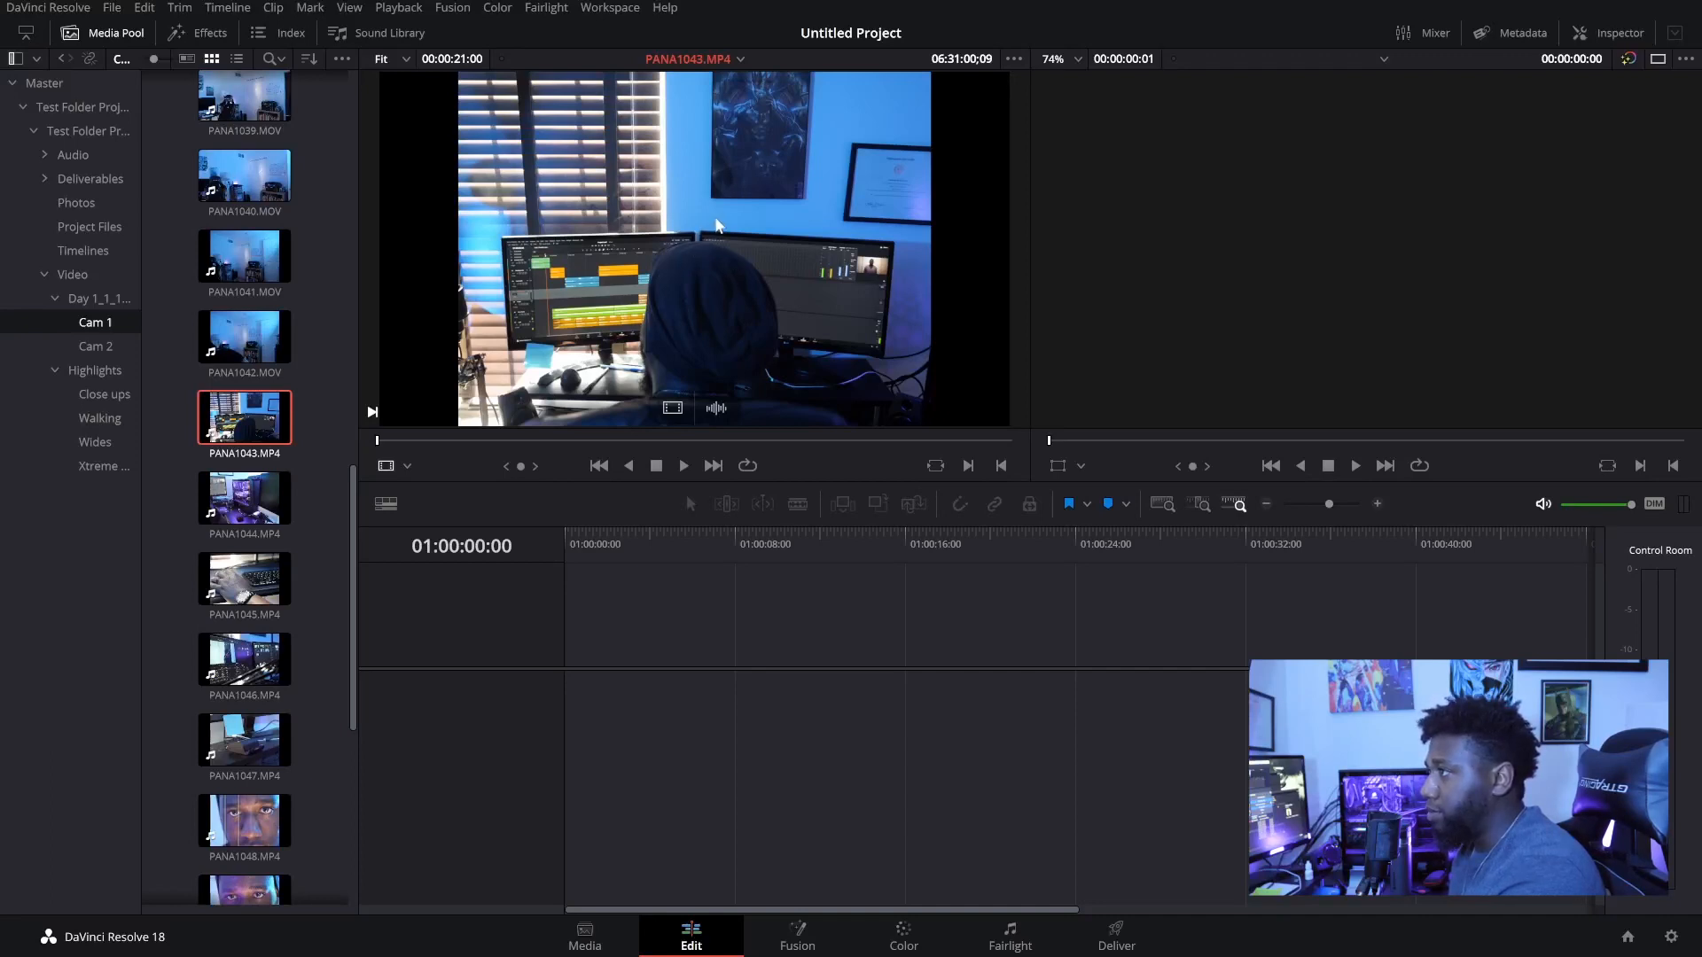
left_click_drag(721, 202, 102, 439)
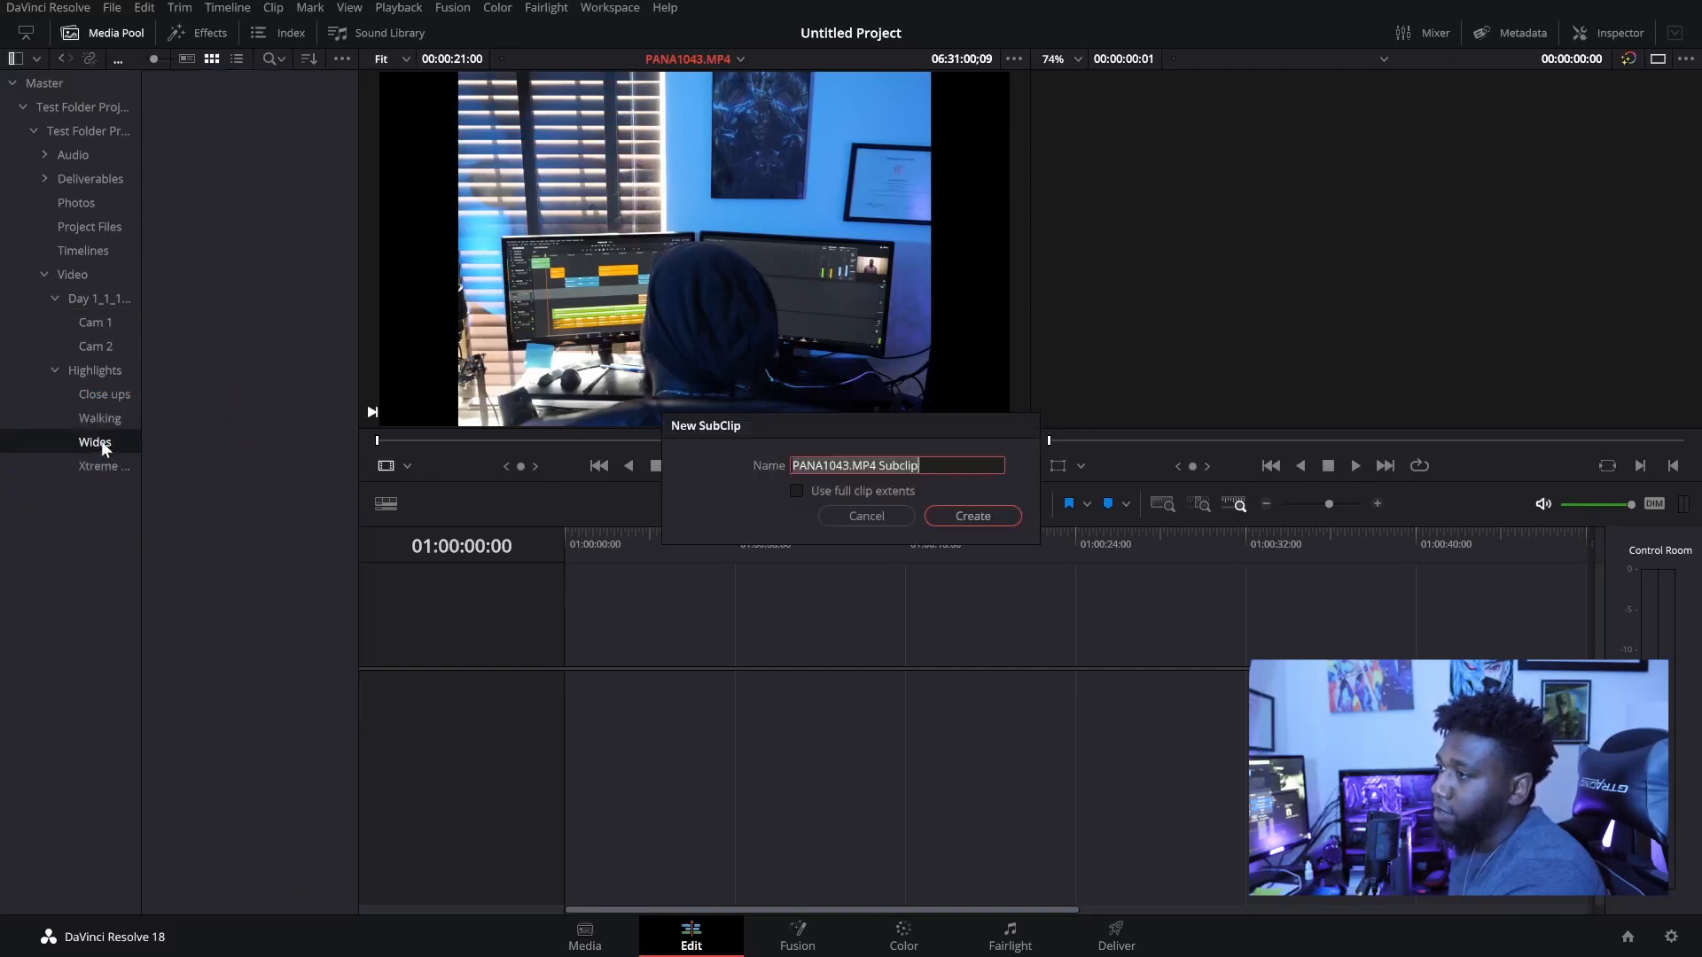
left_click(970, 511)
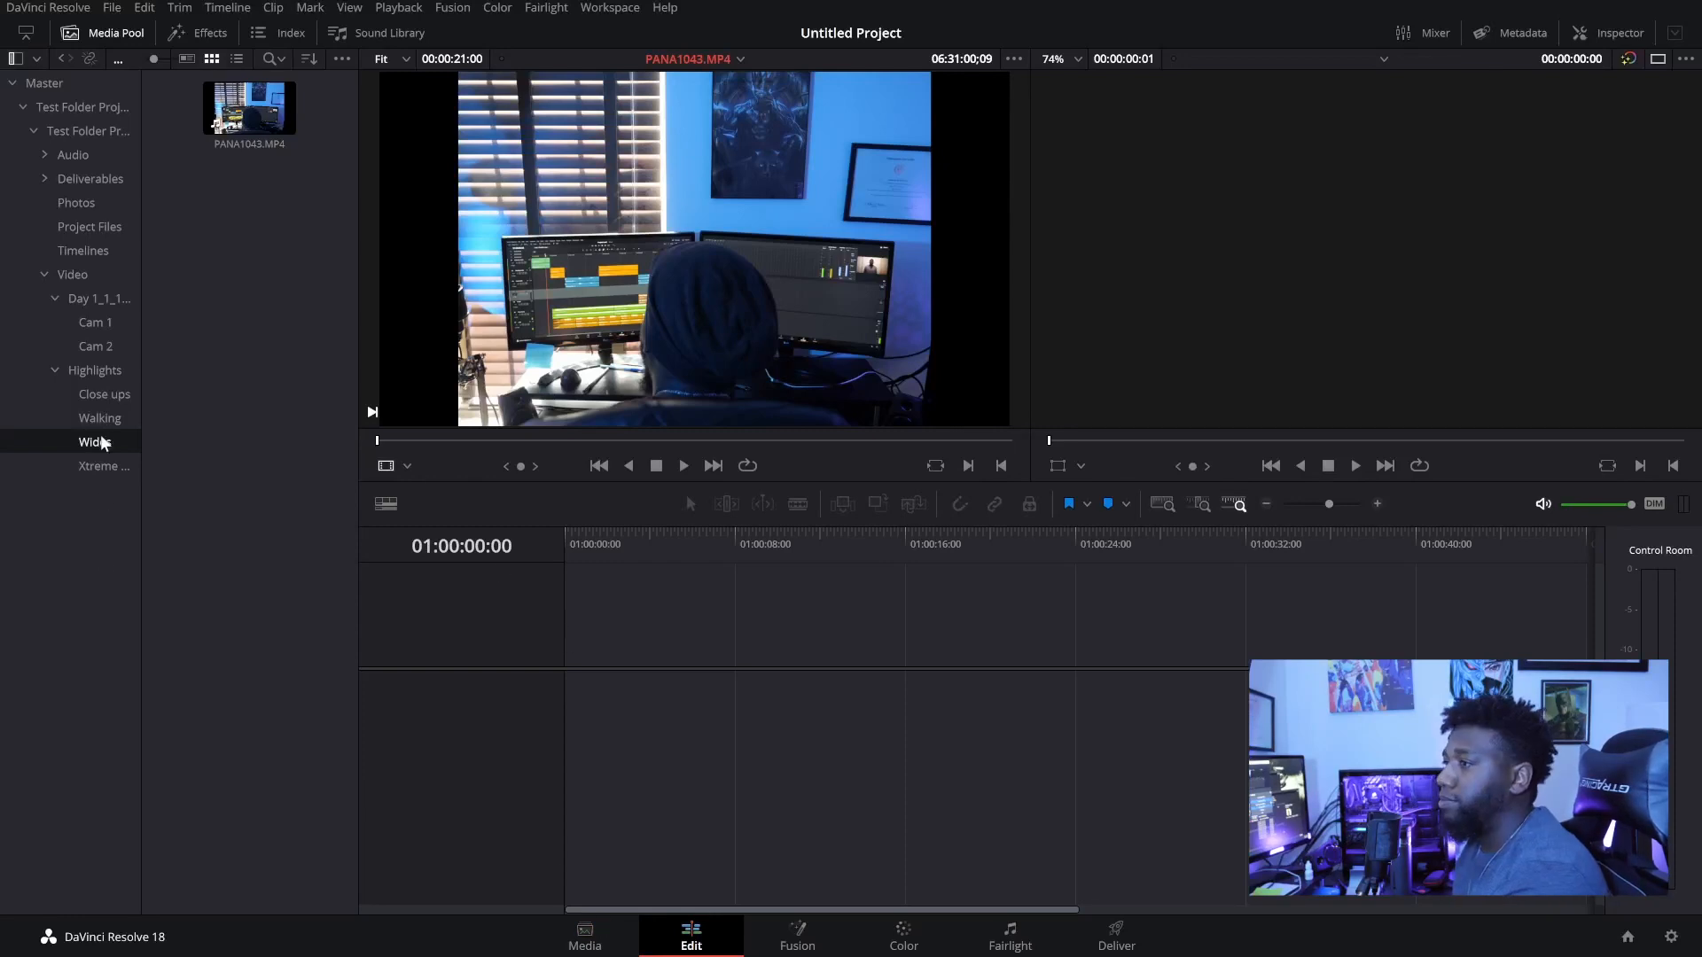
Browse the Cam 1 bin for another clip to add to the highlights
left_click(92, 321)
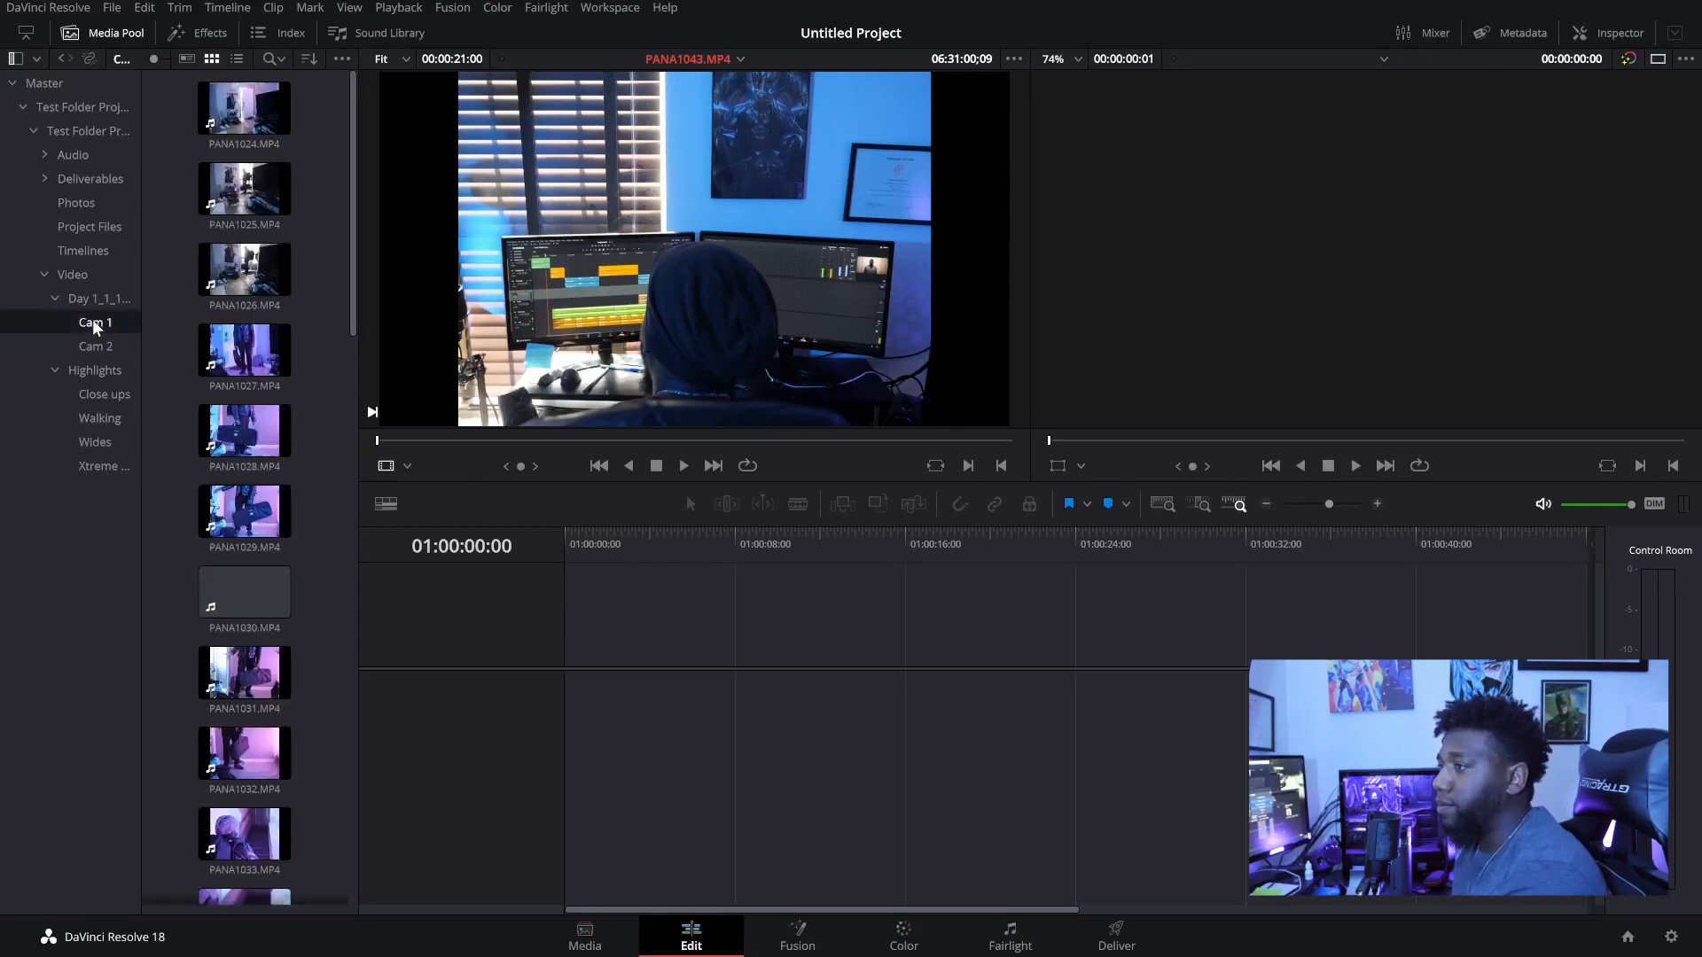
scroll(247, 608, "down", 10)
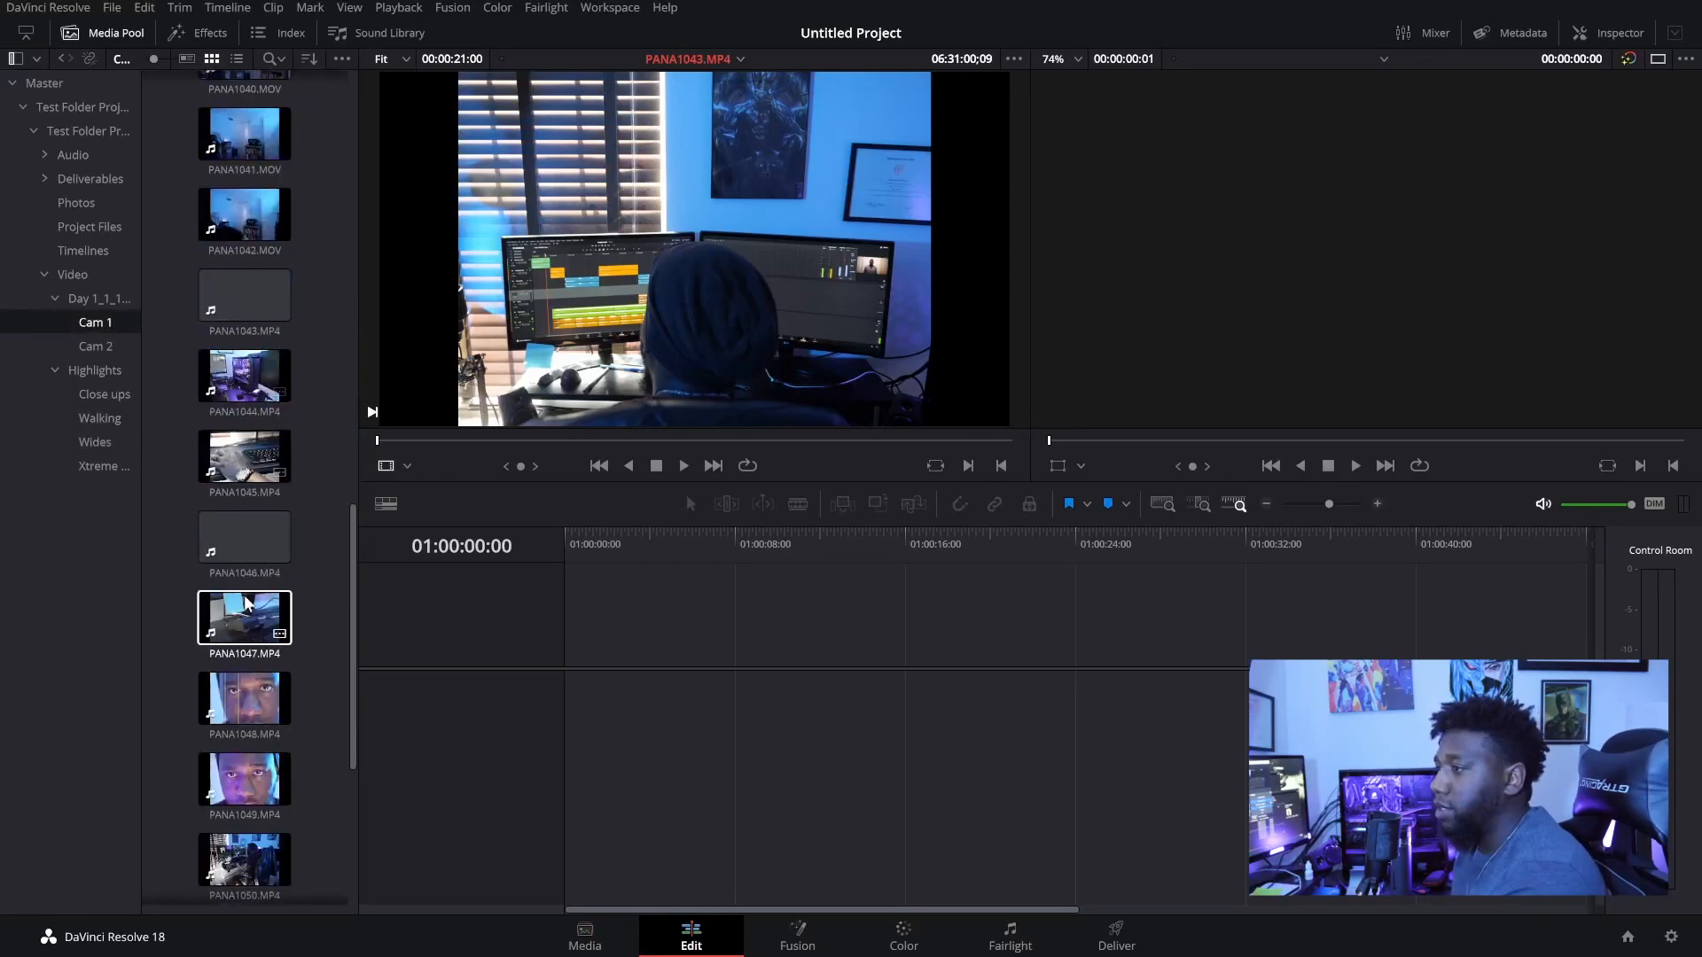